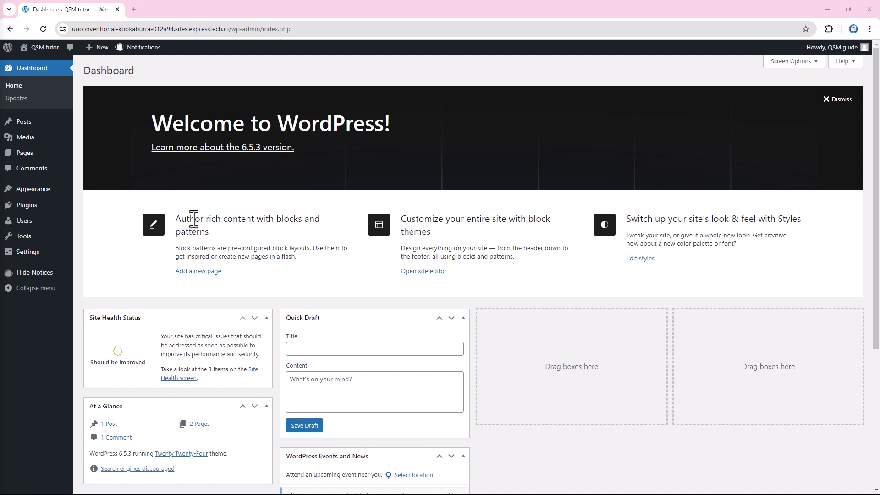
Step: Find 'quiz and survey master' in the plugin directory, install and activate it, and open the QSM dashboard
mouse_move(25, 208)
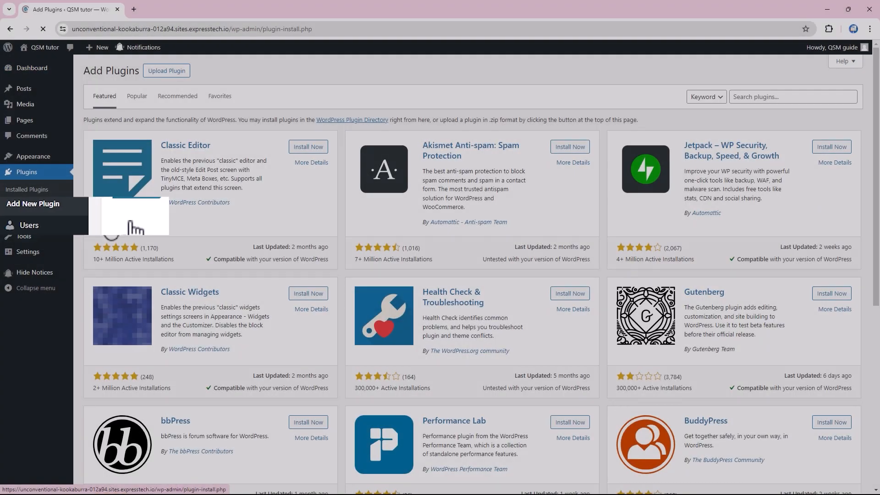
click(697, 96)
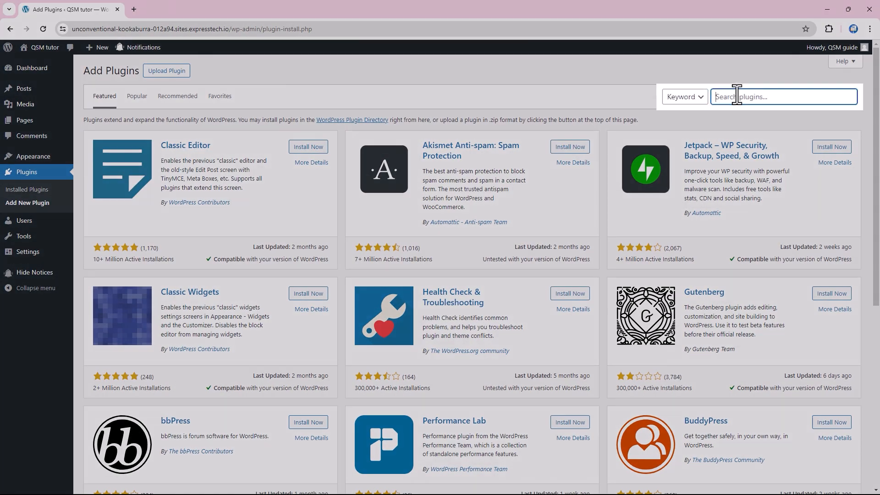
text(quiz and survey master)
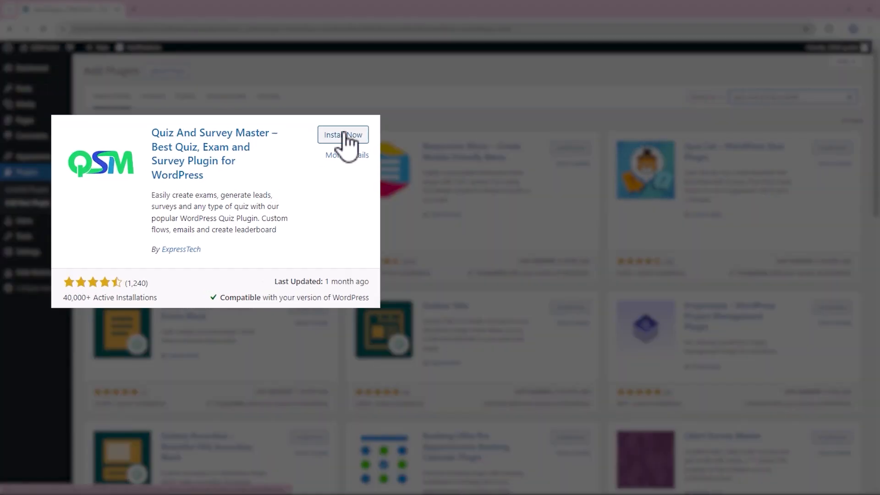
click(308, 147)
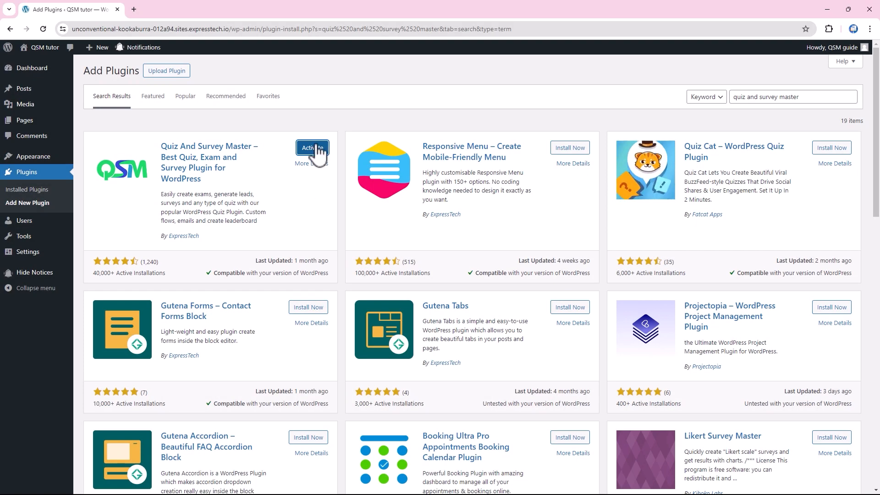
click(315, 148)
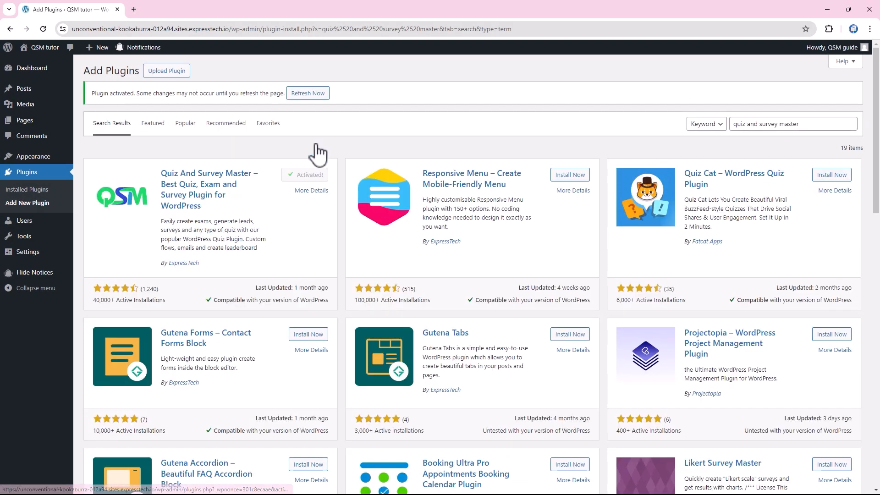
click(316, 94)
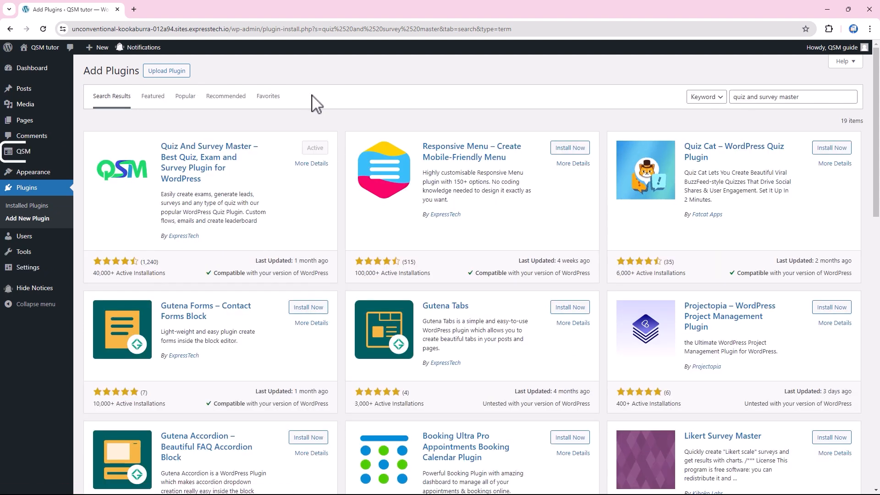
click(36, 156)
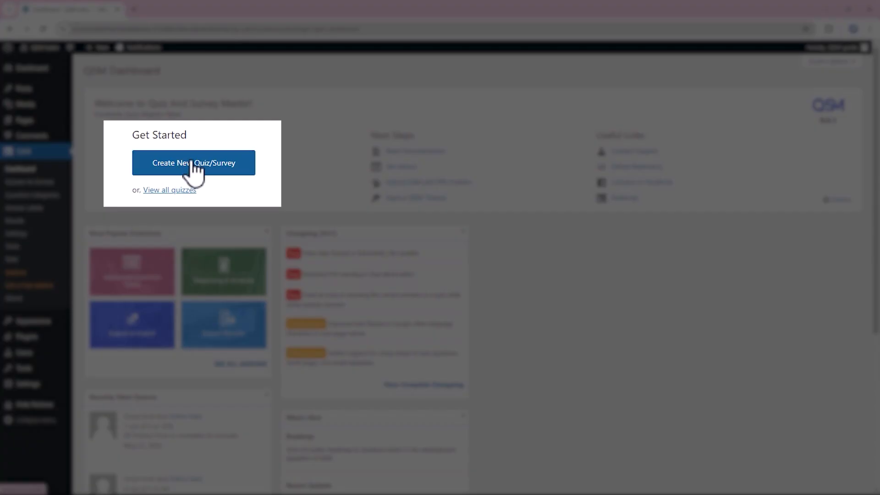
Step: Create a new quiz using the Default Theme and proceed to its Quiz Settings
click(193, 165)
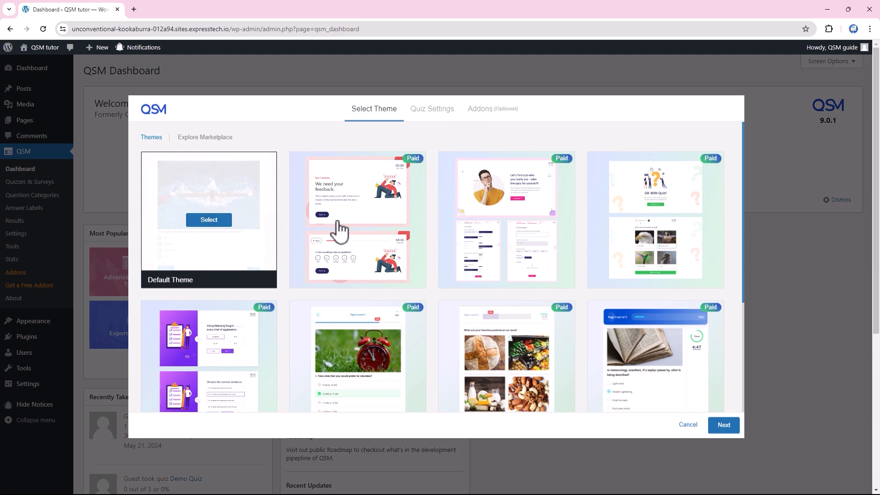
mouse_move(651, 227)
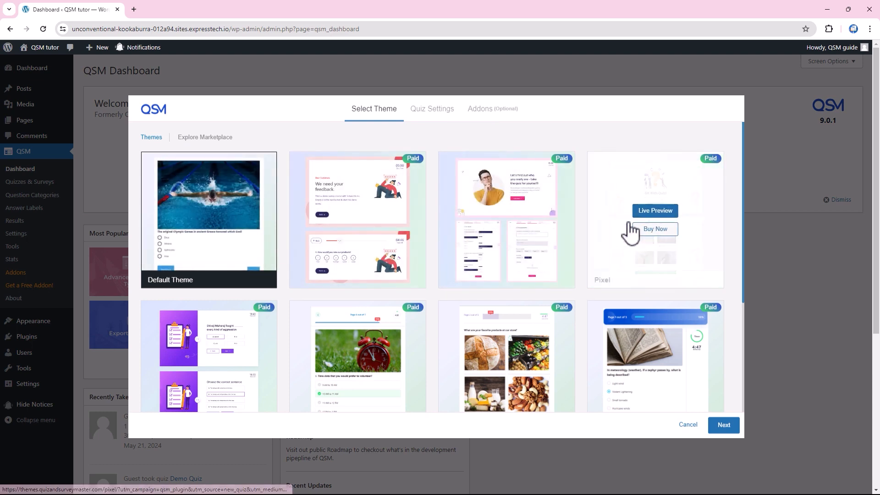
mouse_move(222, 217)
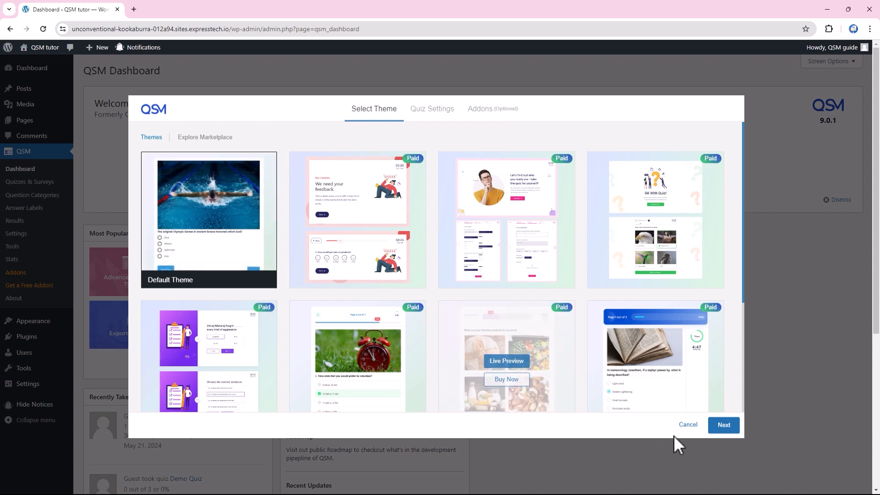
click(719, 425)
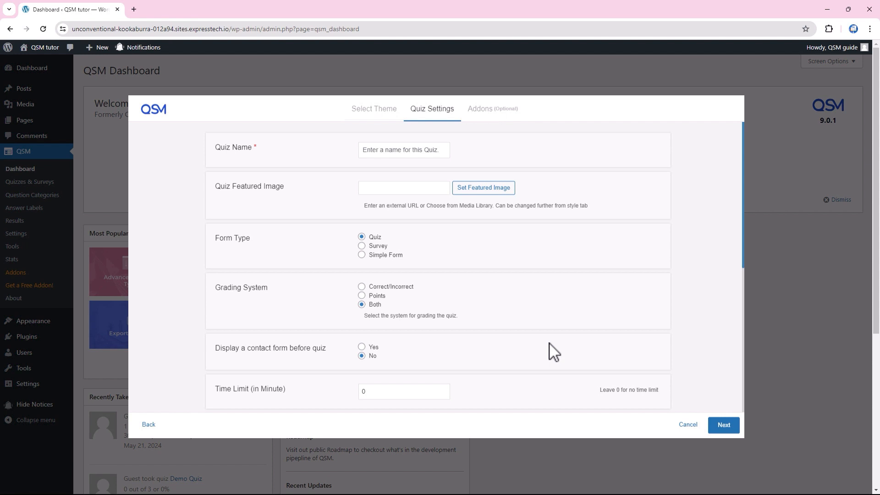
Step: Name the quiz 'Demo quiz', show a contact form, and set a 5-minute time limit
click(396, 151)
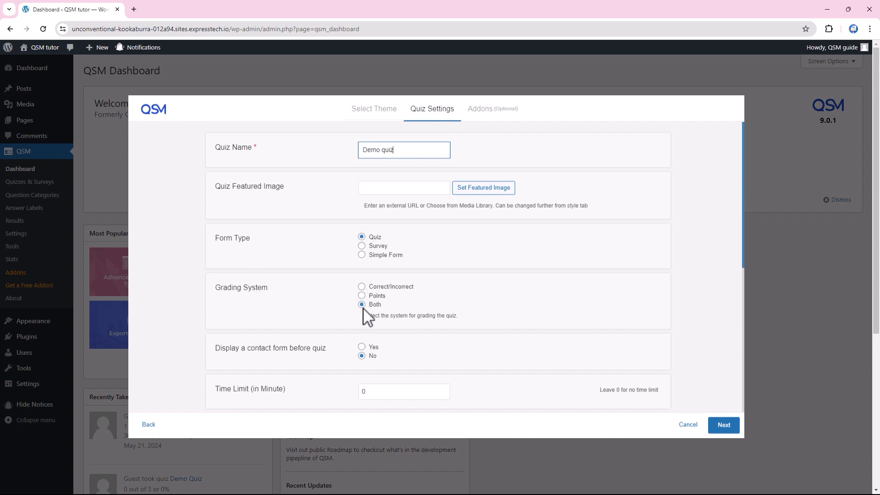
scroll(308, 353, down, 1)
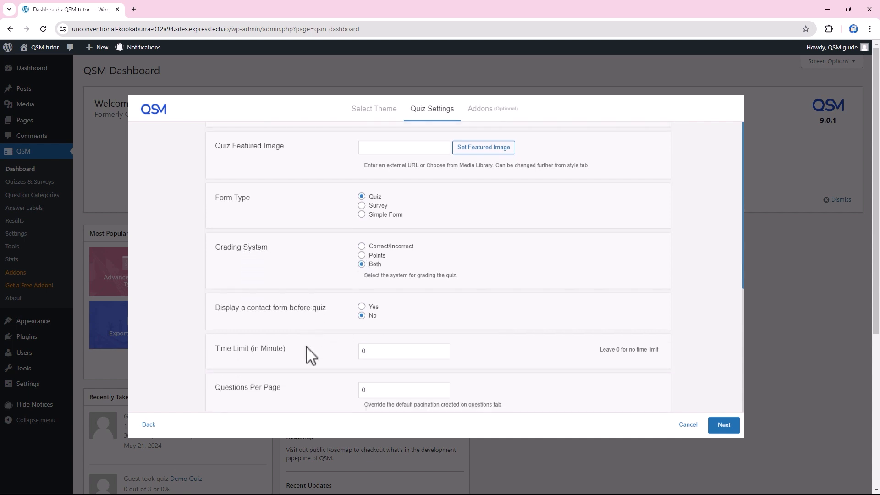
click(362, 301)
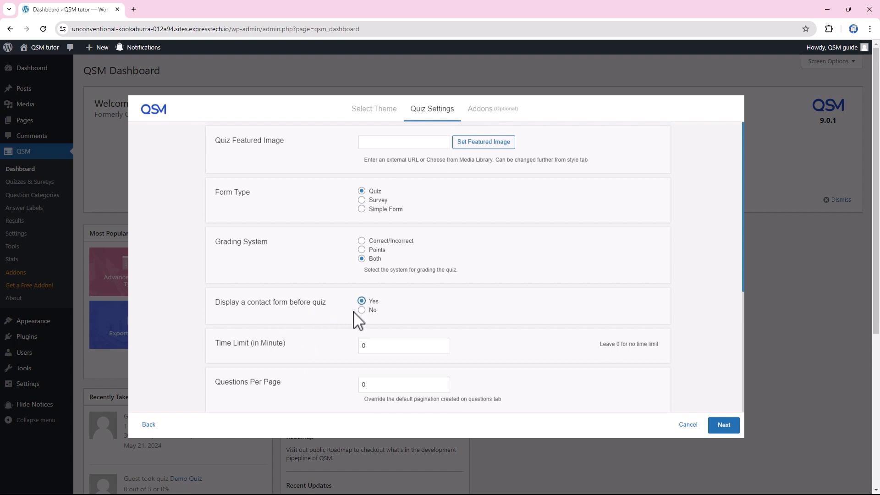
scroll(314, 312, down, 1)
click(445, 298)
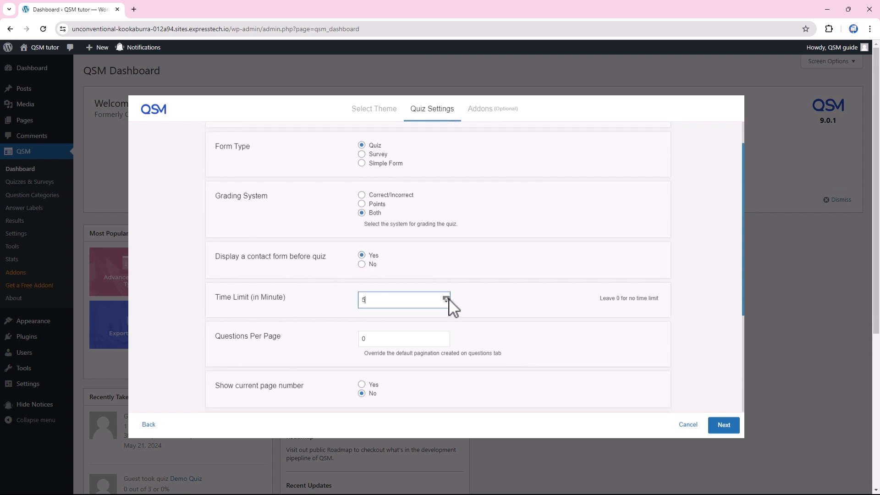
Step: Show one question per page with a progress bar, then continue to the Addons step
scroll(281, 271, down, 2)
click(445, 246)
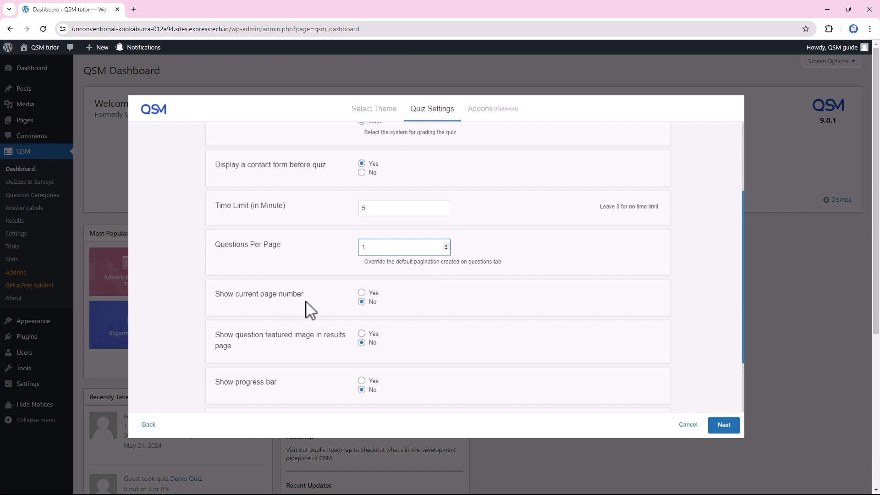
scroll(316, 310, down, 2)
click(361, 289)
scroll(327, 323, down, 1)
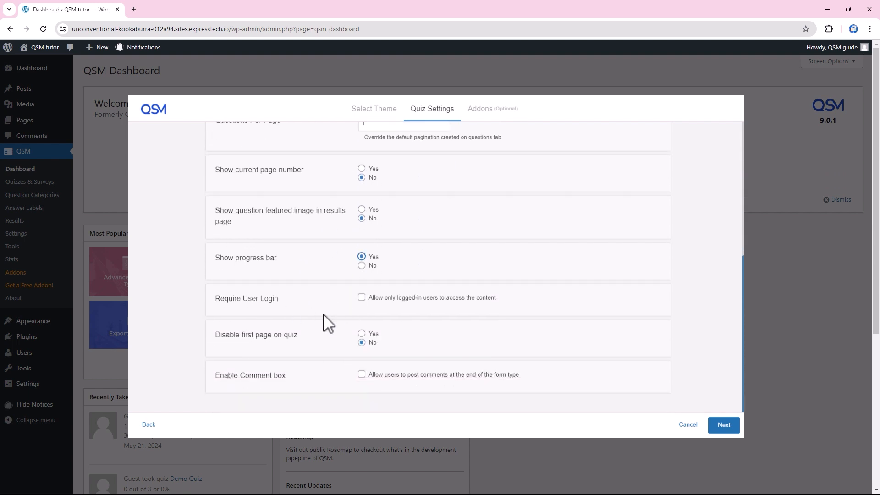
click(724, 426)
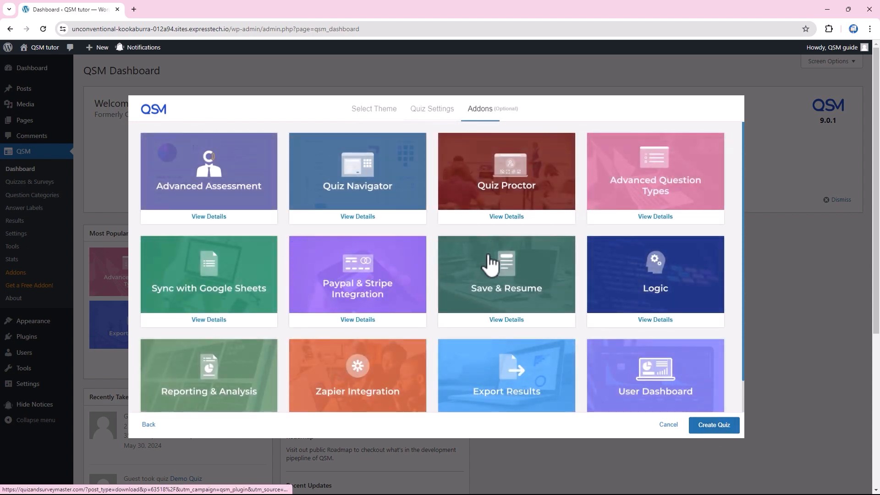
scroll(489, 262, down, 2)
scroll(489, 262, down, 1)
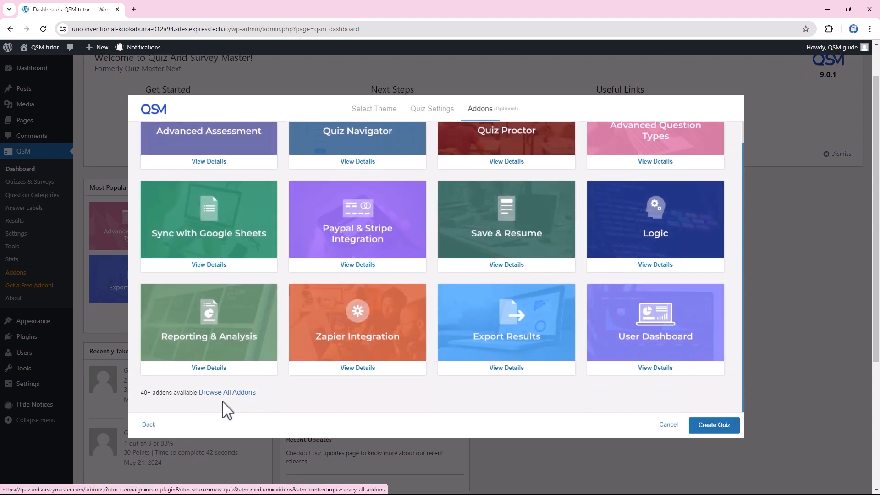
Step: Create the quiz and start a Multiple Choice question asking for France's capital
click(714, 427)
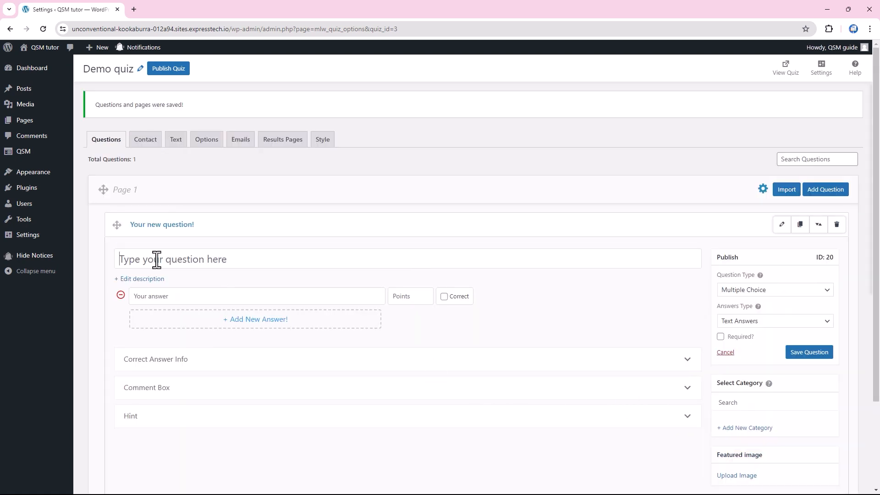
text(What is the capital of france)
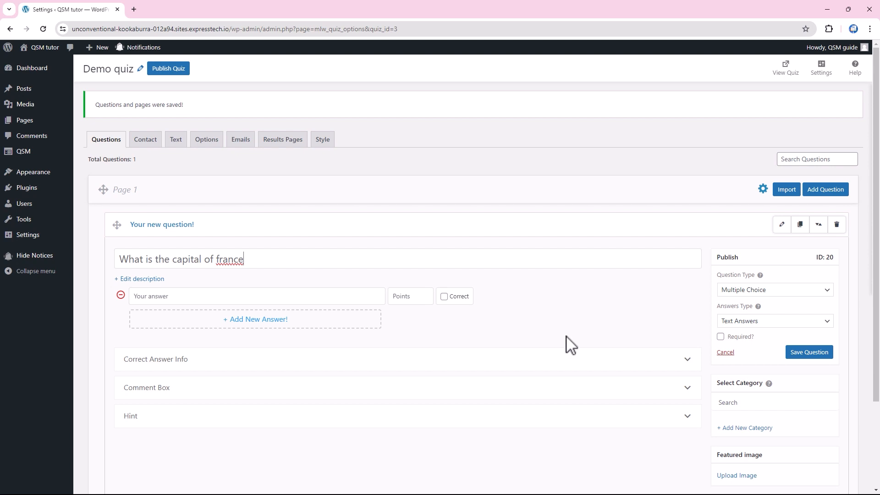
click(806, 290)
click(731, 311)
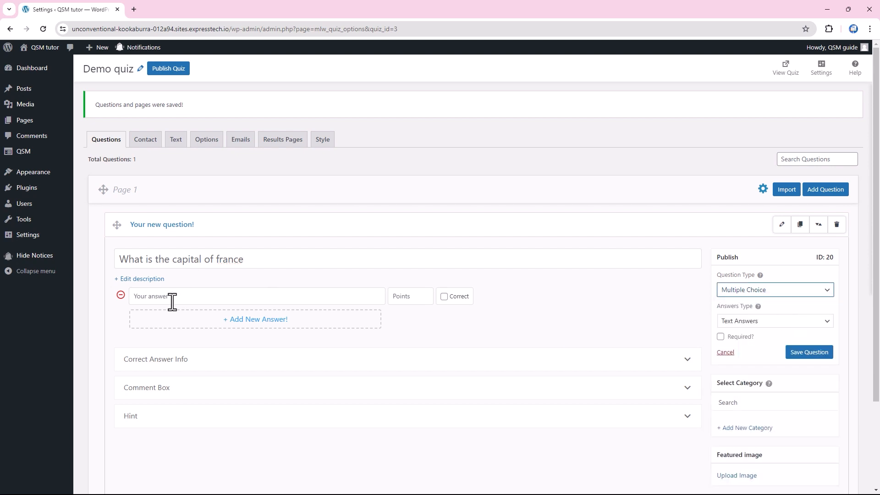
Step: Enter the answers Berlin, Madrid, Paris and a fourth choice
click(172, 299)
text(Berlin)
key(Return)
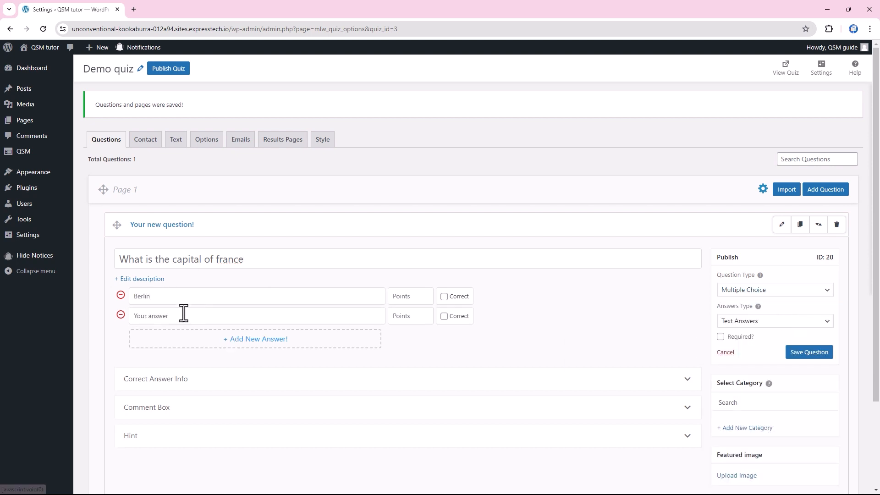
text(Madrid)
key(Return)
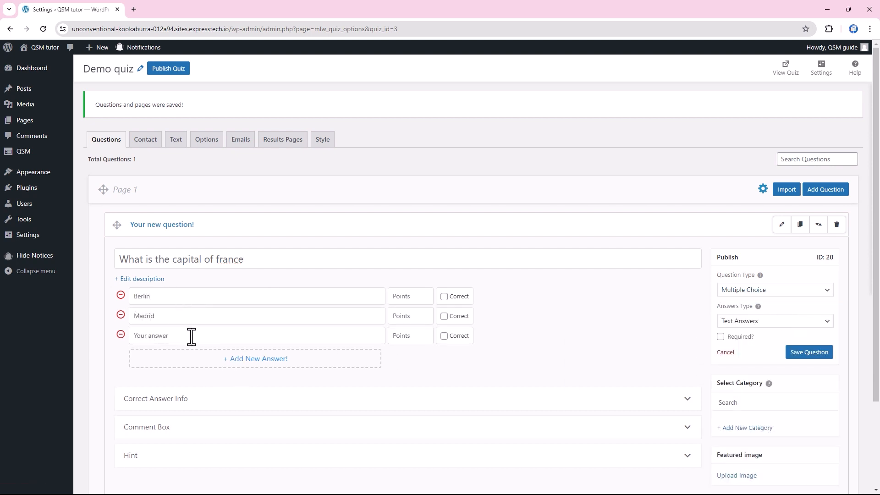
text(Paris)
key(Return)
text(Rome)
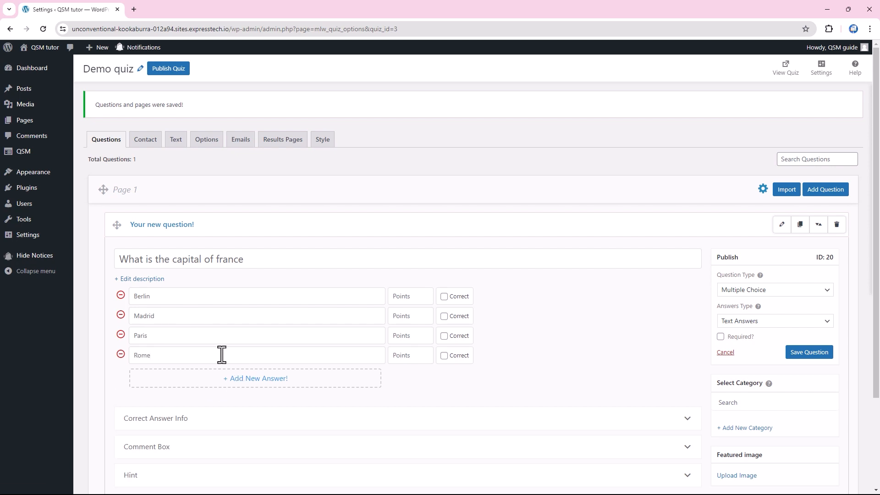
Step: Make Paris correct for 20 points, mark the question required, save it, and add Page 2
click(444, 336)
click(410, 336)
text(20)
click(720, 337)
click(807, 353)
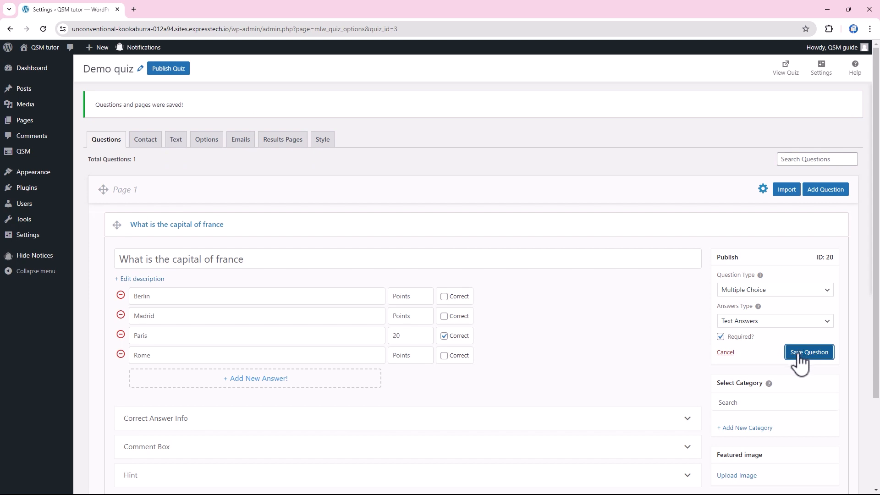
scroll(610, 408, down, 3)
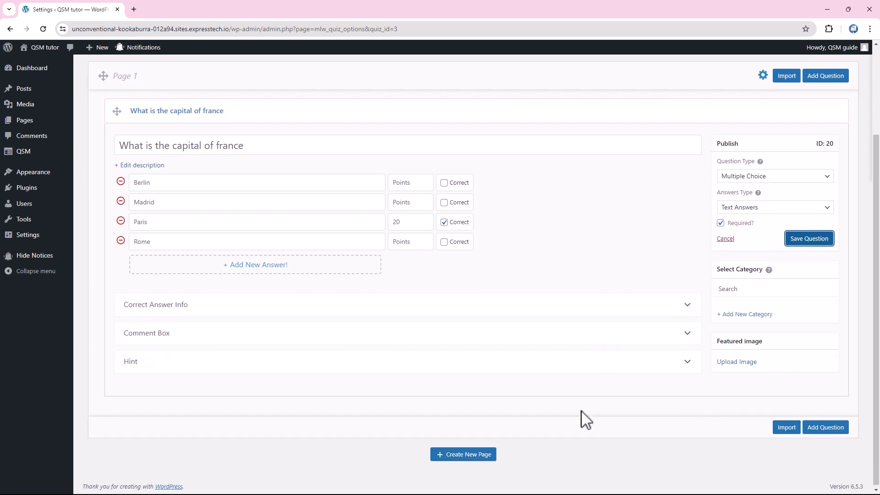
click(462, 454)
scroll(465, 456, down, 2)
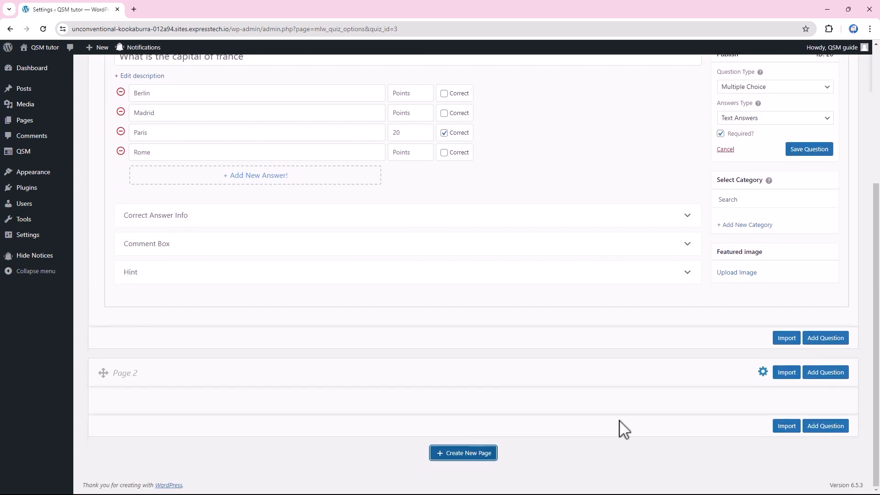
Step: Import the primary colors and planet questions from the Question Bank into Page 2, then drag the planet question to the top
click(784, 374)
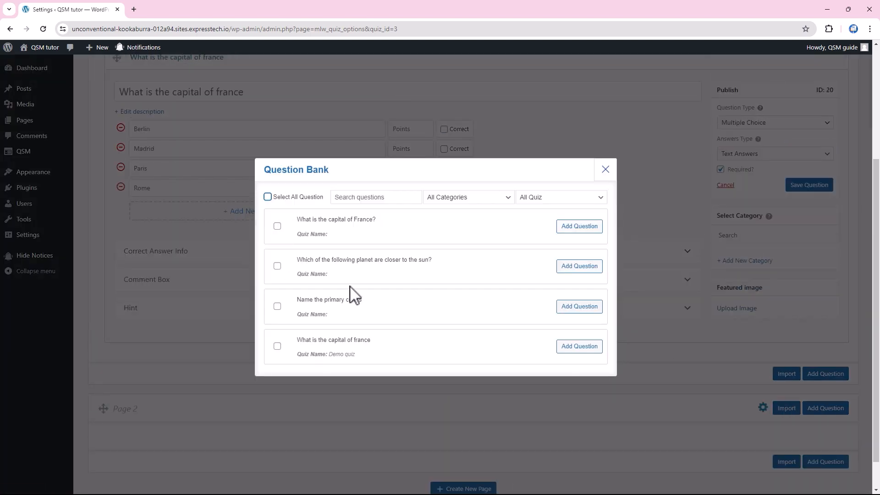
click(278, 306)
click(278, 254)
click(581, 374)
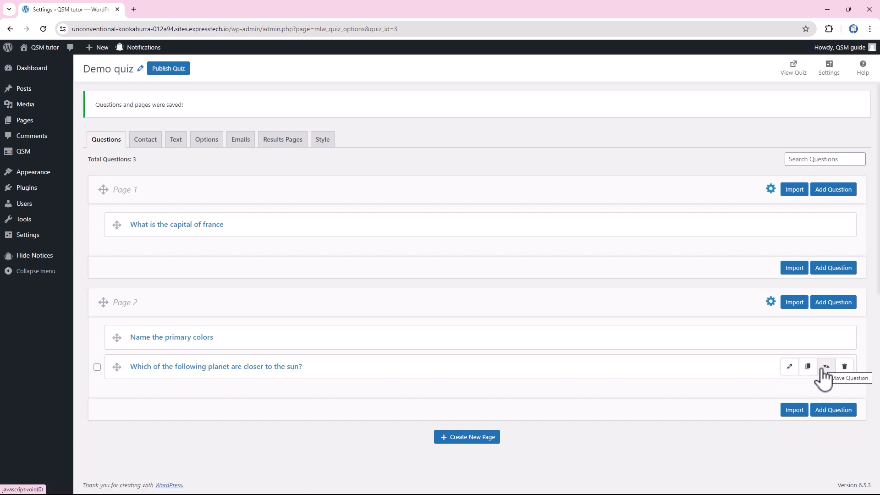
drag(117, 362, 118, 338)
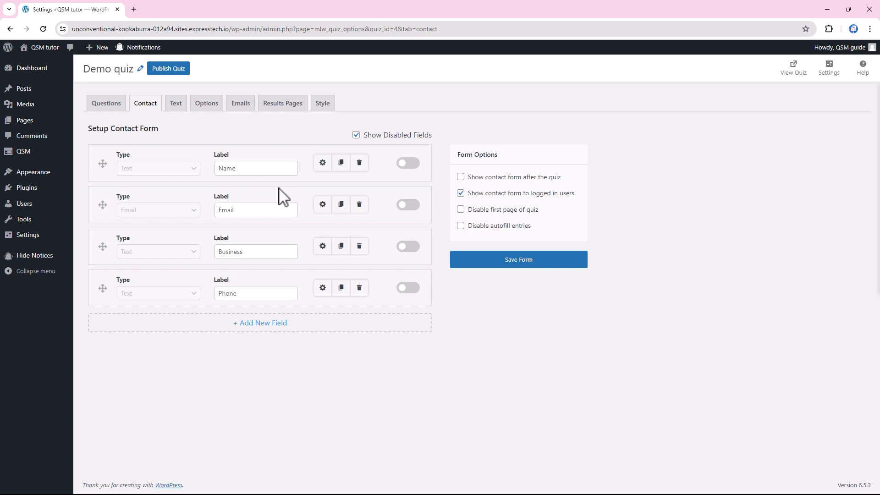
Step: Make the Name contact field required and enable it
click(323, 164)
click(289, 219)
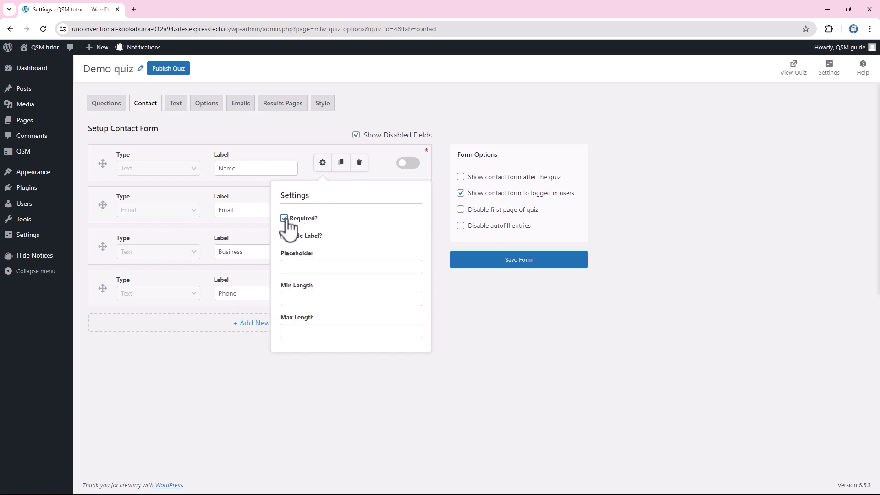
click(294, 267)
click(321, 165)
click(407, 166)
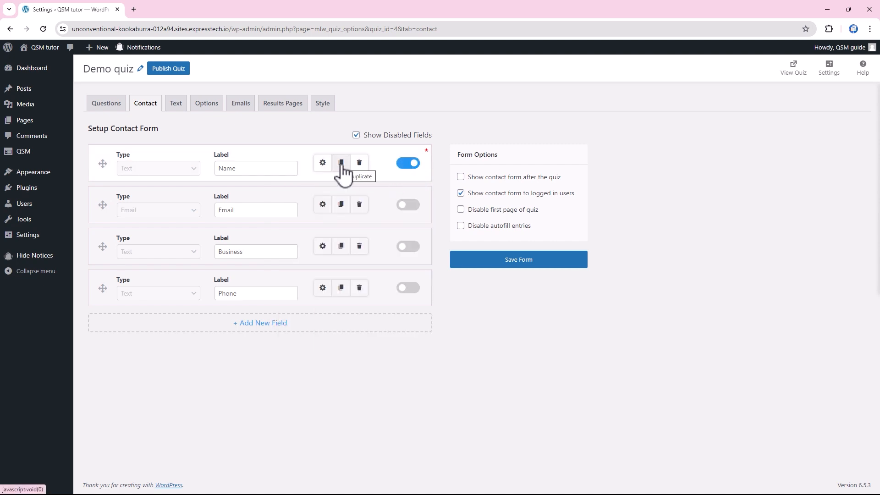
Step: Add a new contact form field, then delete it unused
click(261, 325)
click(185, 336)
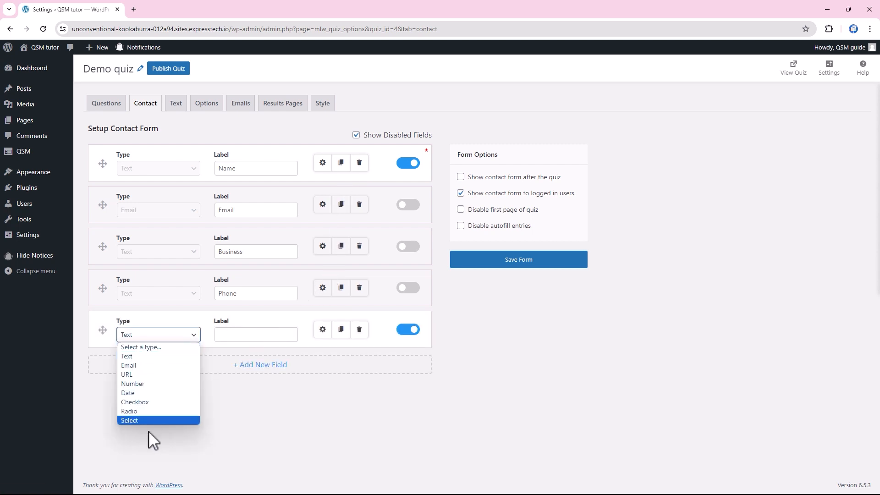
click(175, 335)
click(359, 330)
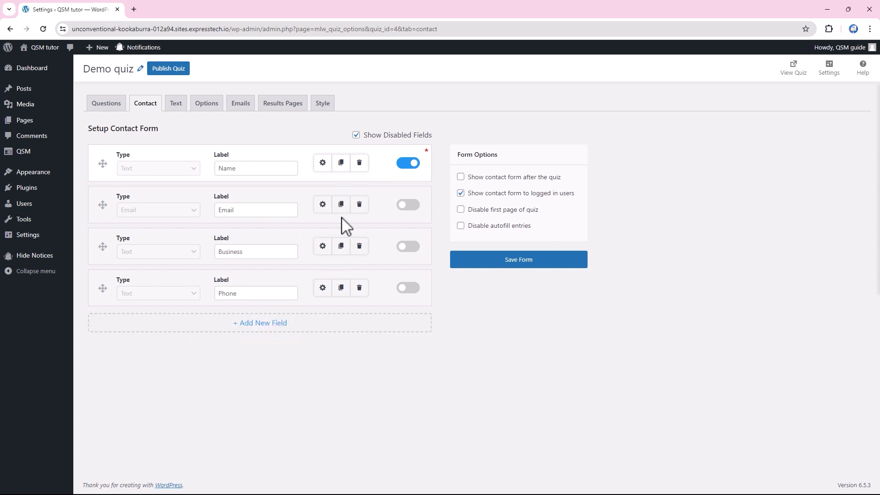
Step: Enable the Email and Phone fields and save the contact form
click(406, 205)
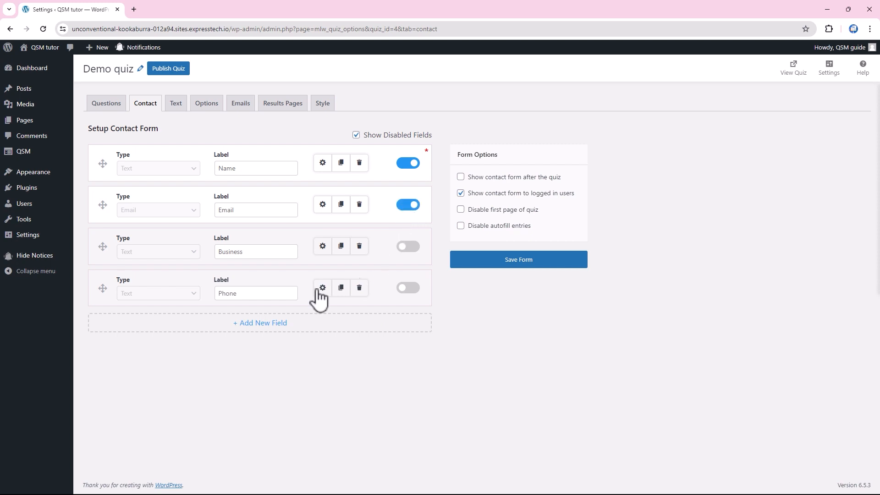
click(407, 289)
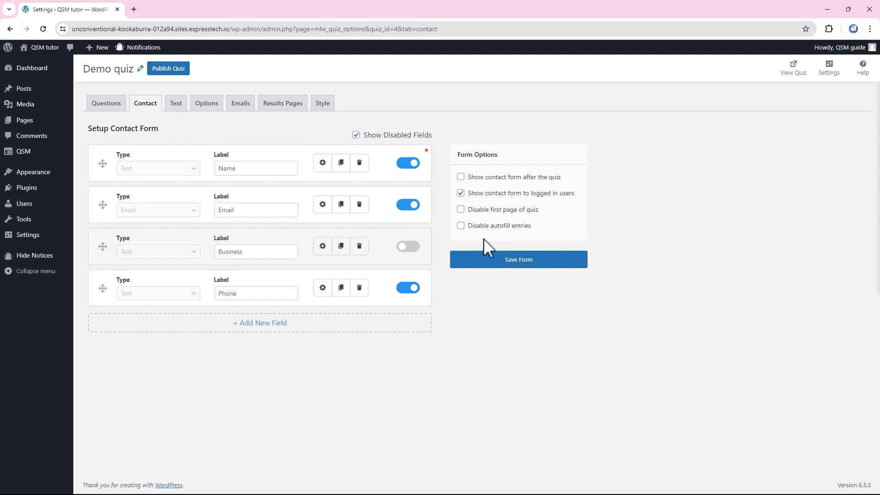
click(519, 262)
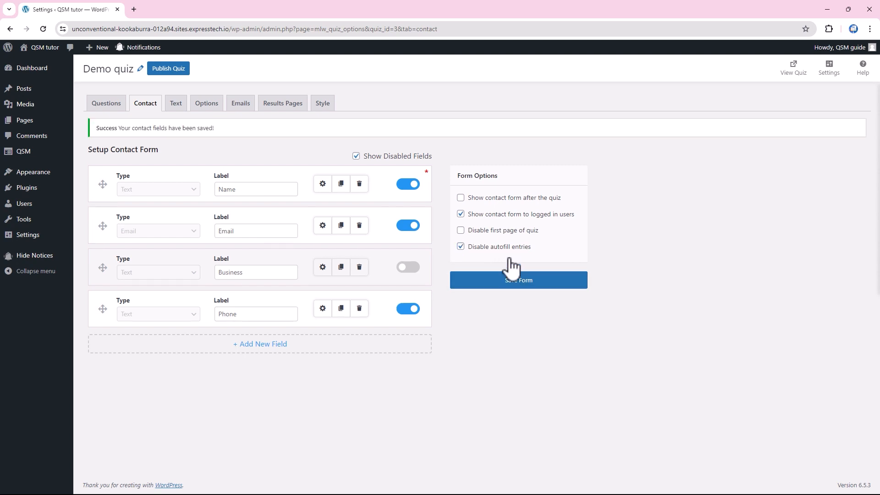
click(177, 105)
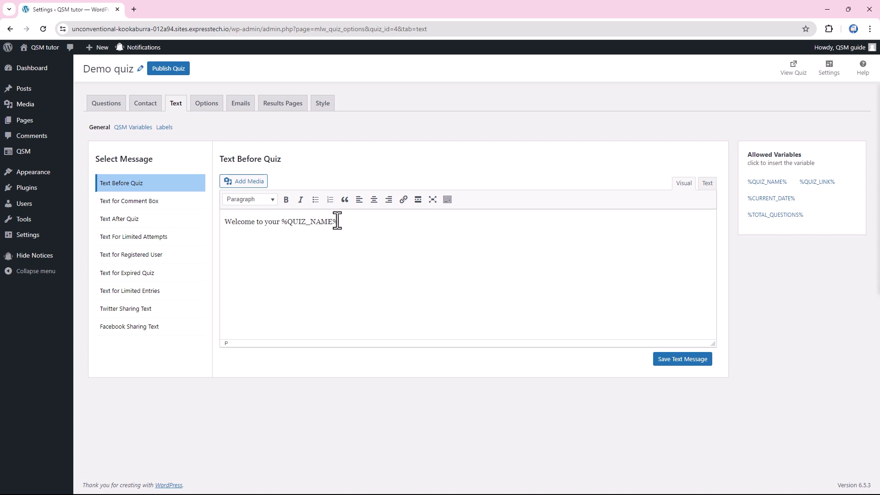
Step: Add a 'Date: %CURRENT_DATE%' line after the welcome line in Text Before Quiz and save it
drag(337, 221, 227, 223)
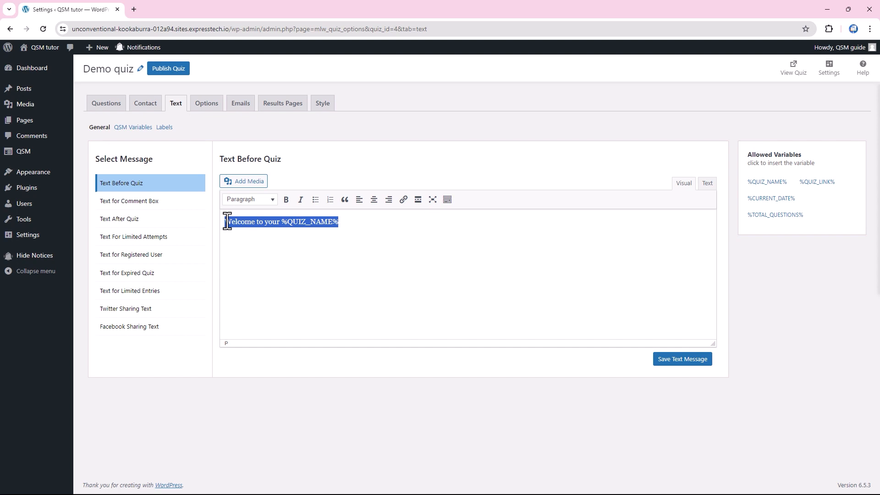
click(354, 220)
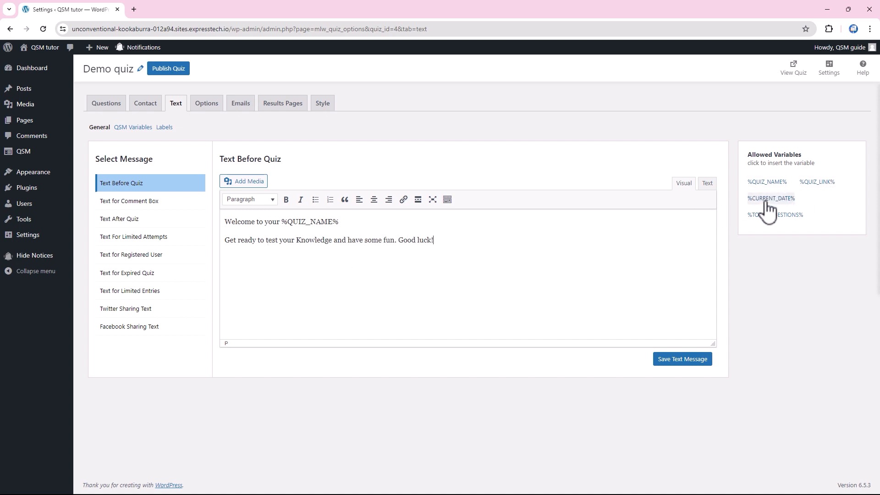
click(345, 222)
key(Return)
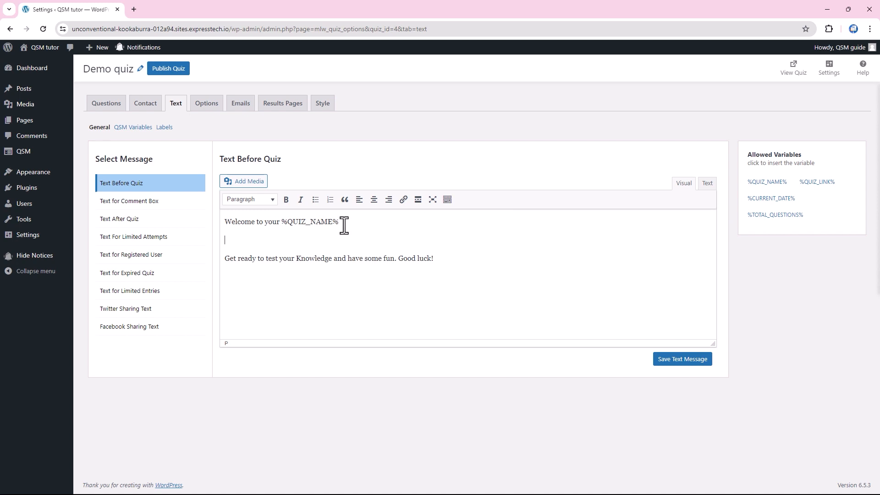
click(767, 198)
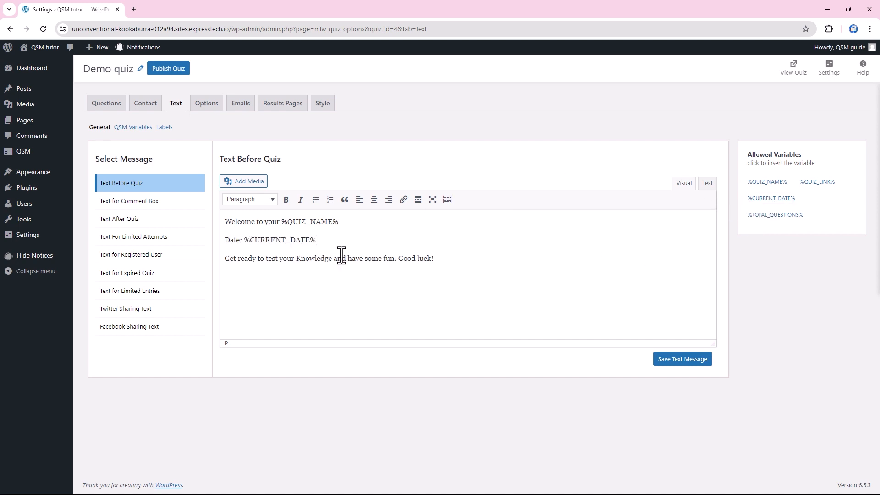
click(676, 360)
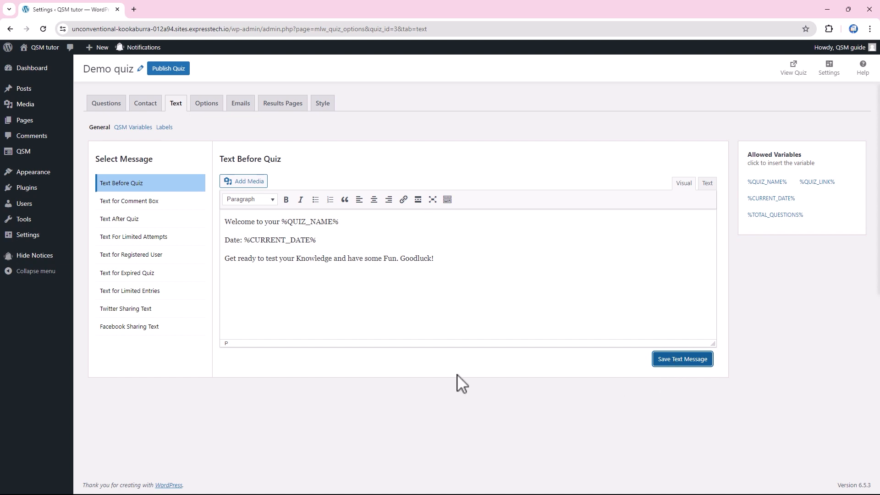
click(146, 202)
click(148, 255)
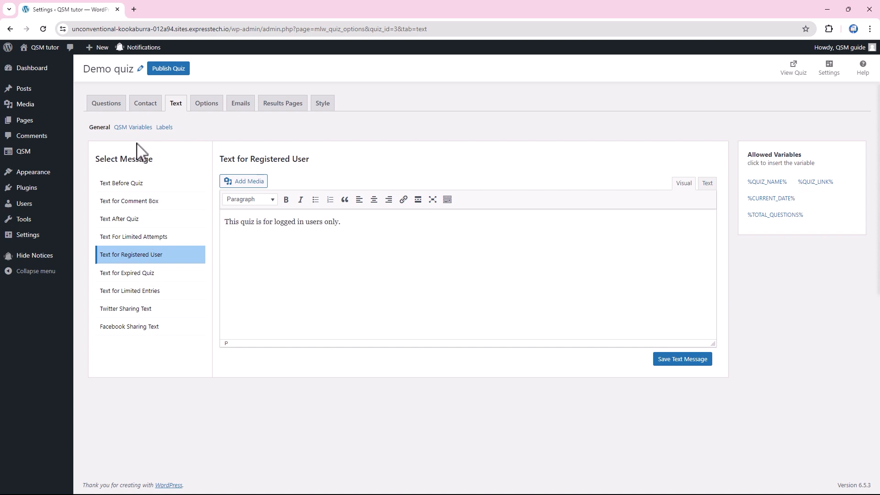
Step: Look over the %QUESTIONS_ANSWERS_EMAIL% Text template and the Validation Messages labels
click(133, 127)
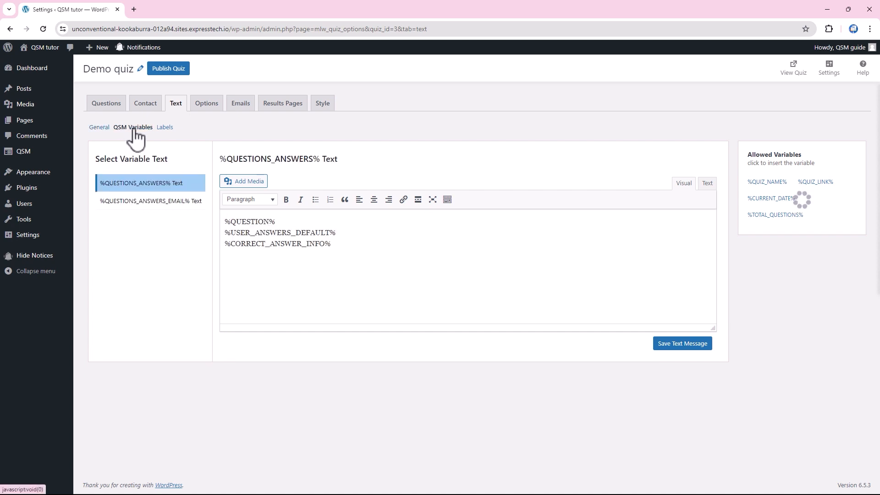
click(156, 204)
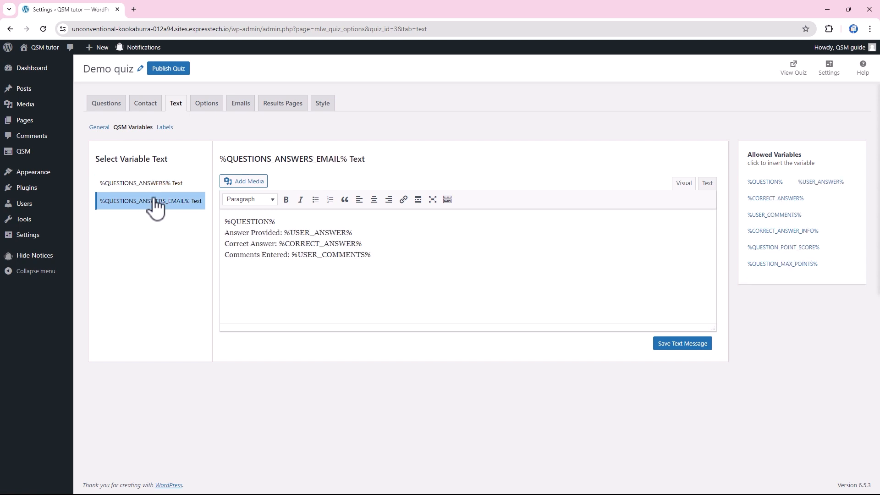
click(165, 128)
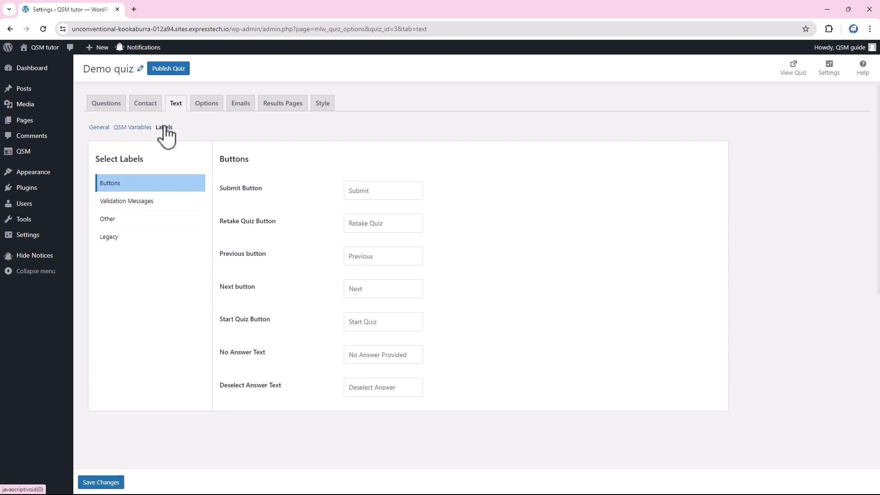
click(138, 208)
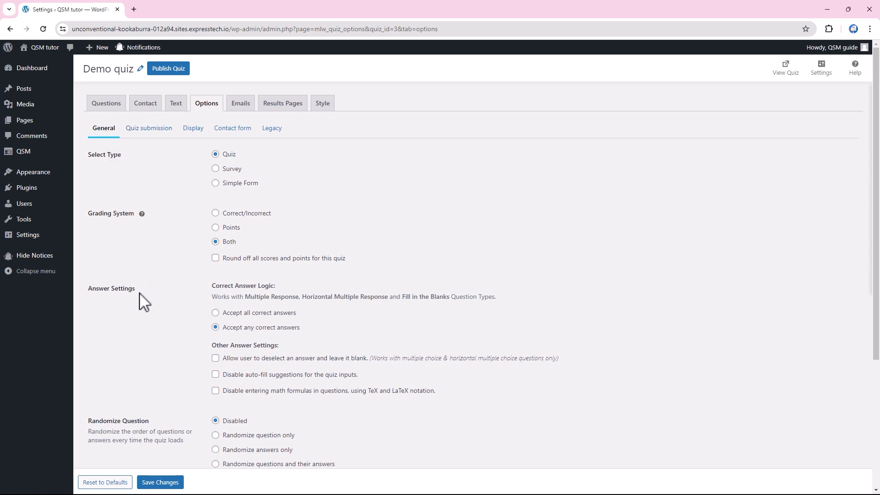
Step: Set the quiz start date to May 1 and choose 'Randomize question only'
scroll(144, 303, down, 2)
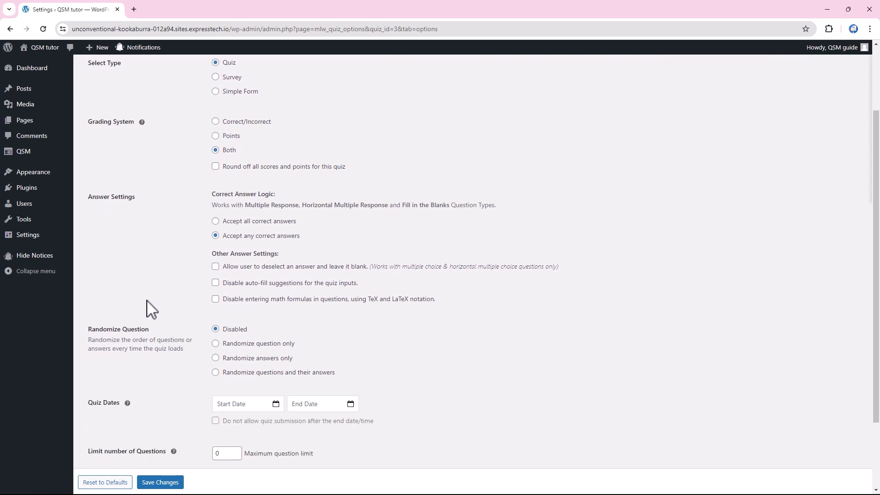
scroll(151, 308, down, 2)
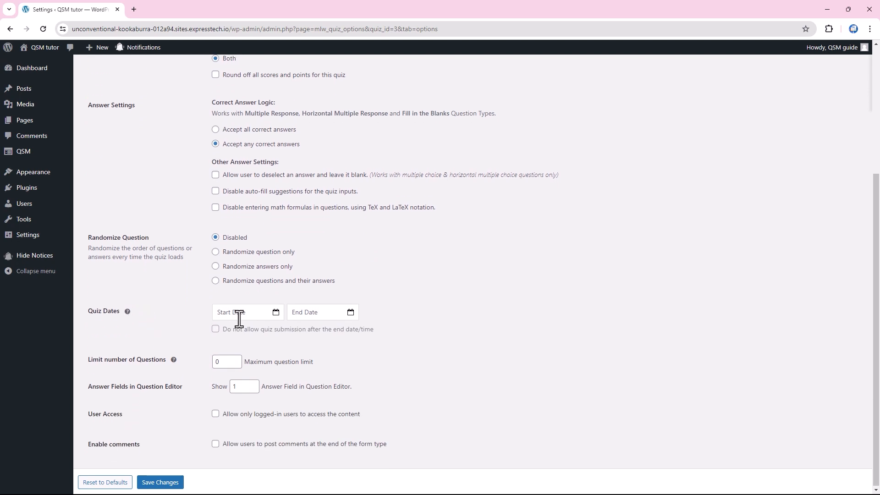
click(277, 313)
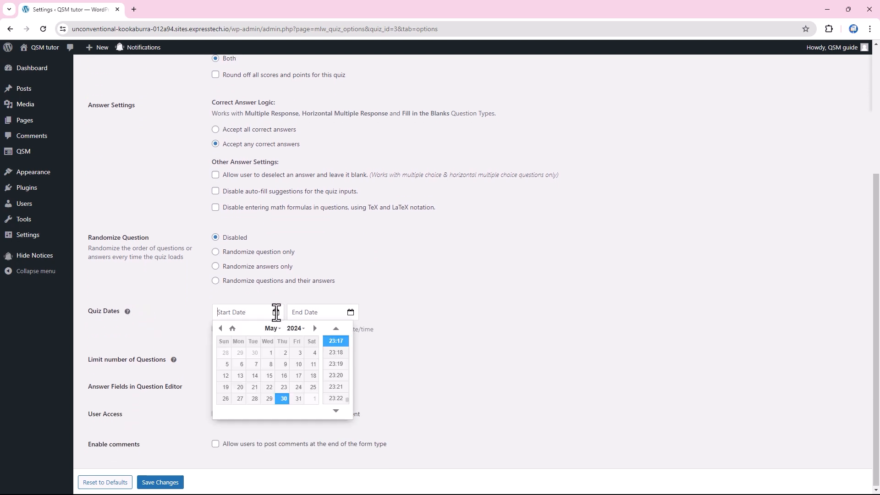
click(270, 352)
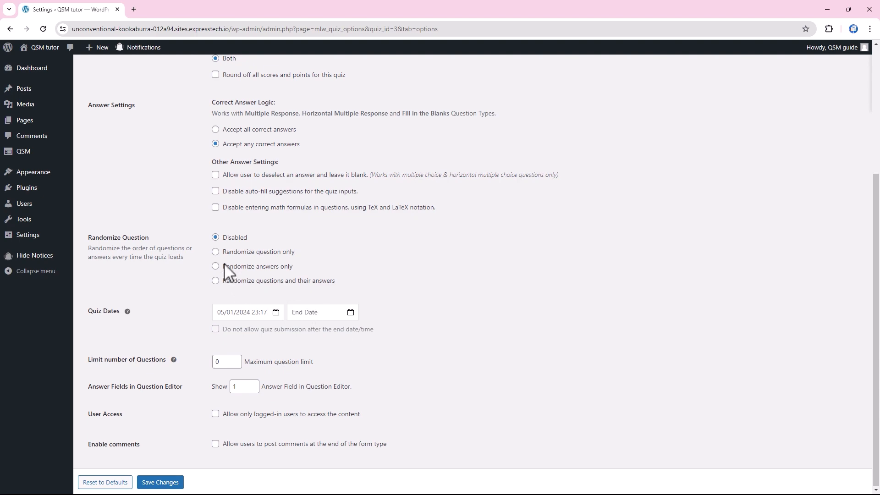
click(216, 251)
scroll(197, 252, up, 5)
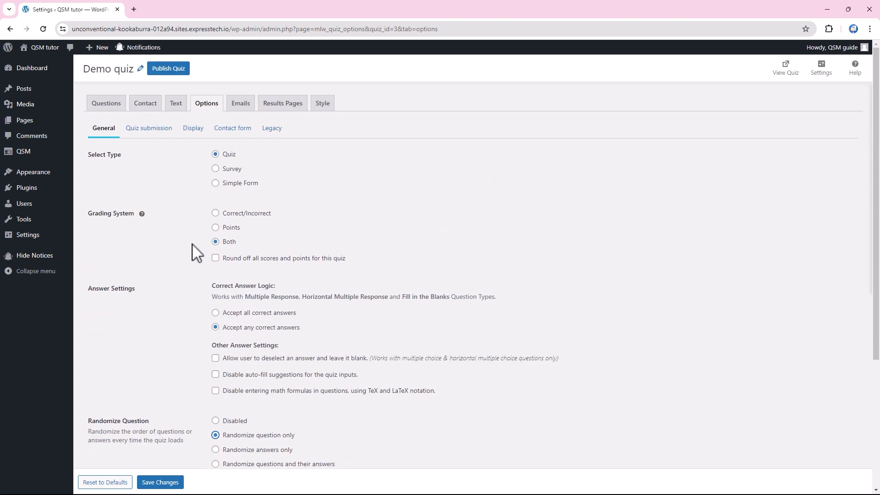
click(149, 133)
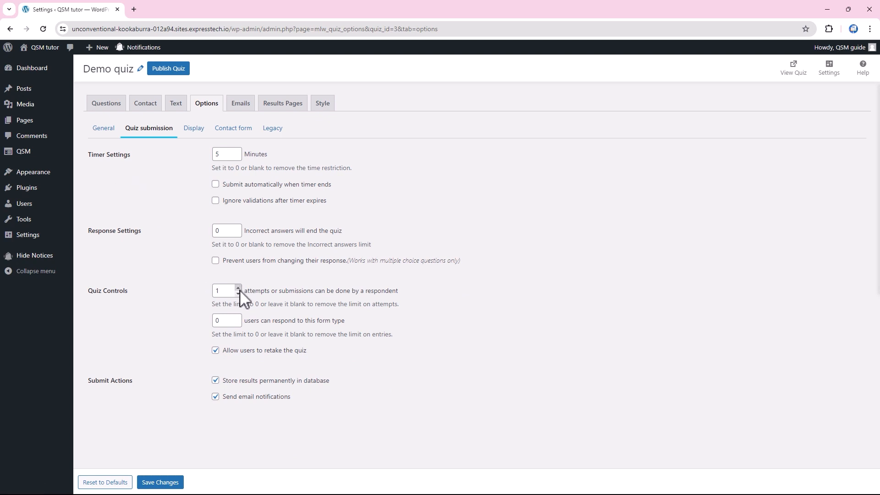
Step: Look over the Display settings, then view Email Template 1 for quiz results
click(193, 133)
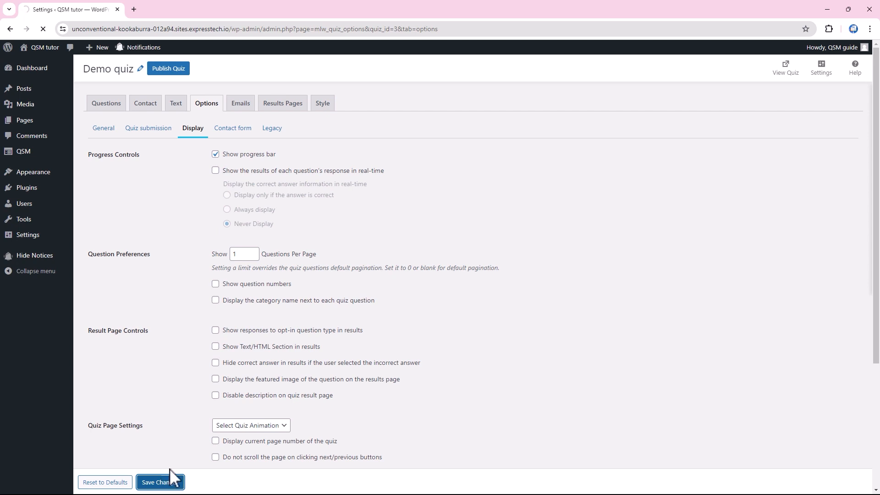
click(240, 105)
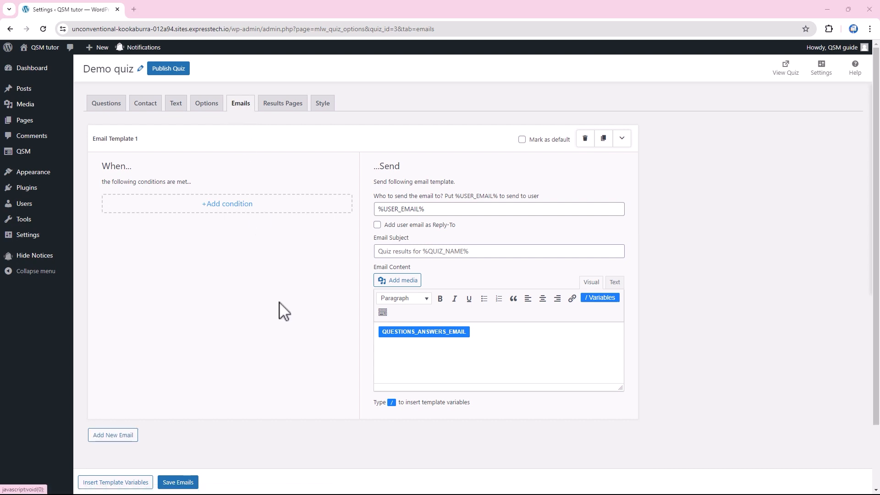
Step: Add a 'Total points is greater than or equal to' condition to Email Template 1
click(226, 207)
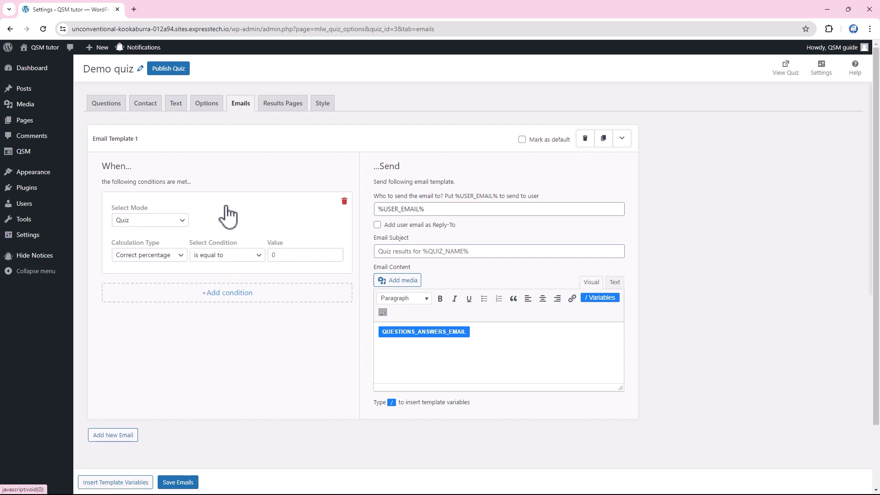
click(170, 256)
click(168, 266)
click(227, 255)
click(244, 281)
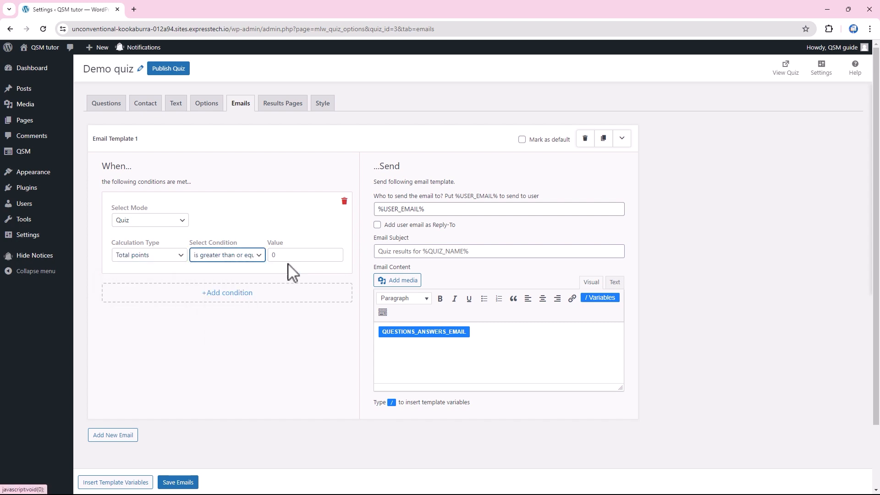
key(Tab)
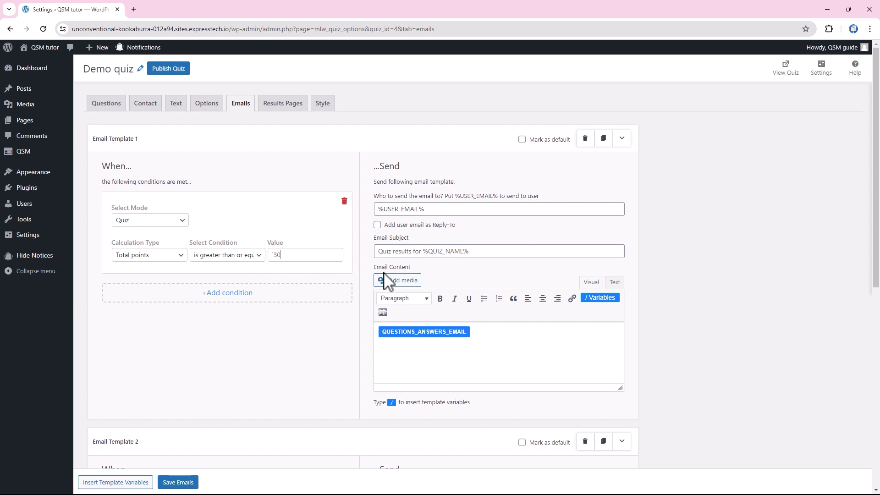
Step: Rewrite the first email body as a thank-you with POINT_SCORE and QUESTIONS_ANSWERS variables
drag(487, 341, 377, 334)
text(Thankyou /)
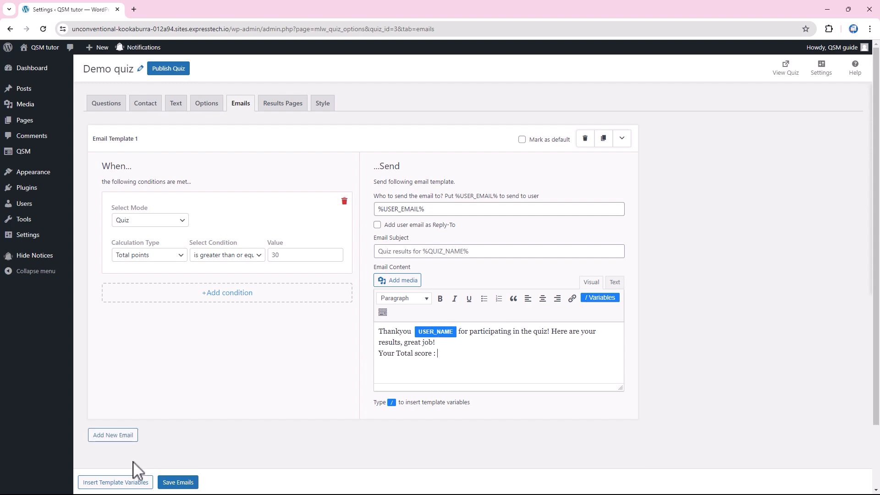
click(129, 481)
click(125, 170)
click(759, 439)
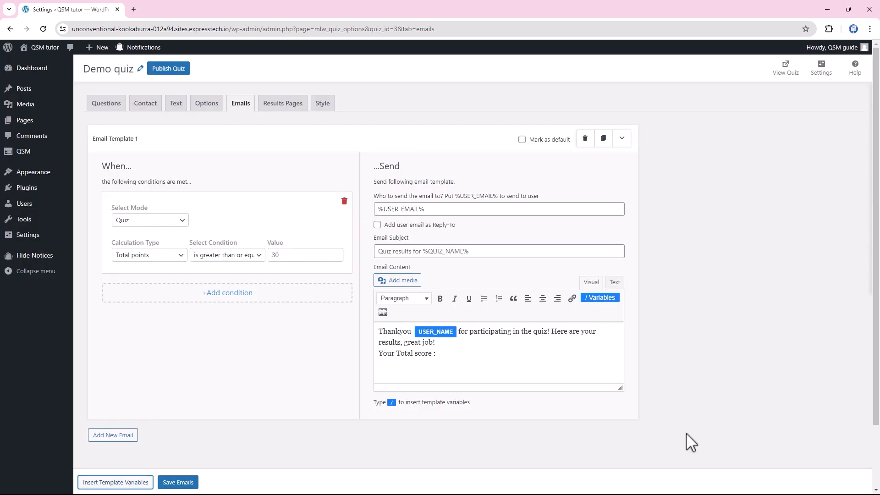
click(441, 356)
text(%POINT_SCORE%)
key(Return)
text(/que)
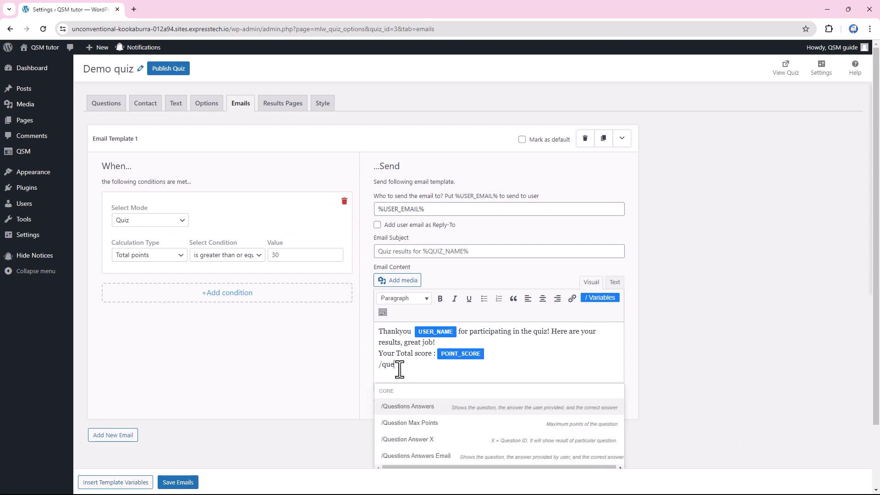
key(Return)
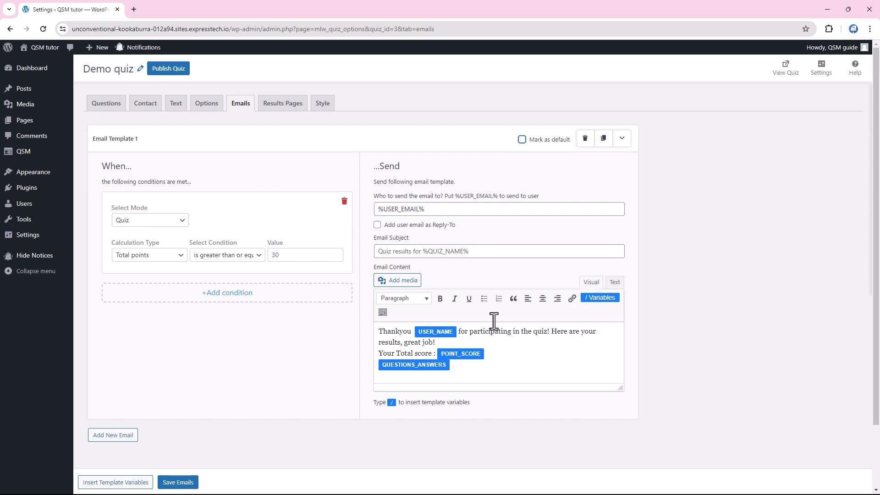
Step: Add and then delete a second email template, and save the emails
click(114, 436)
scroll(225, 449, down, 3)
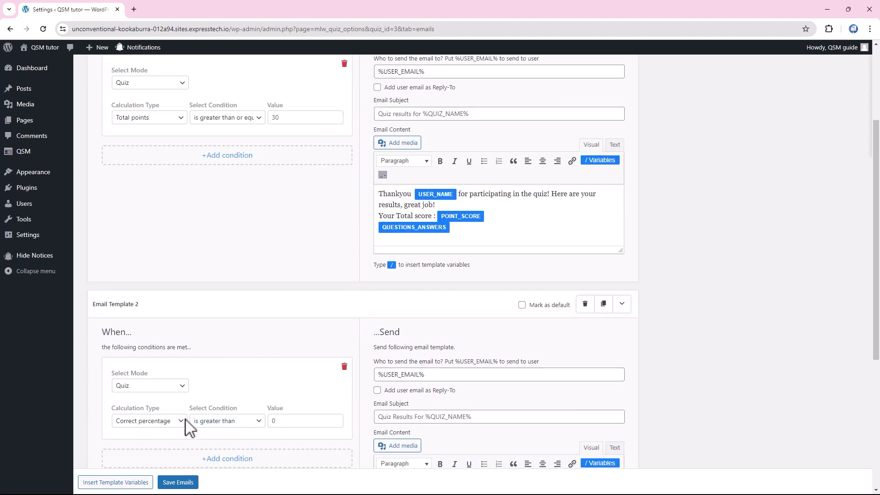
scroll(292, 406, down, 2)
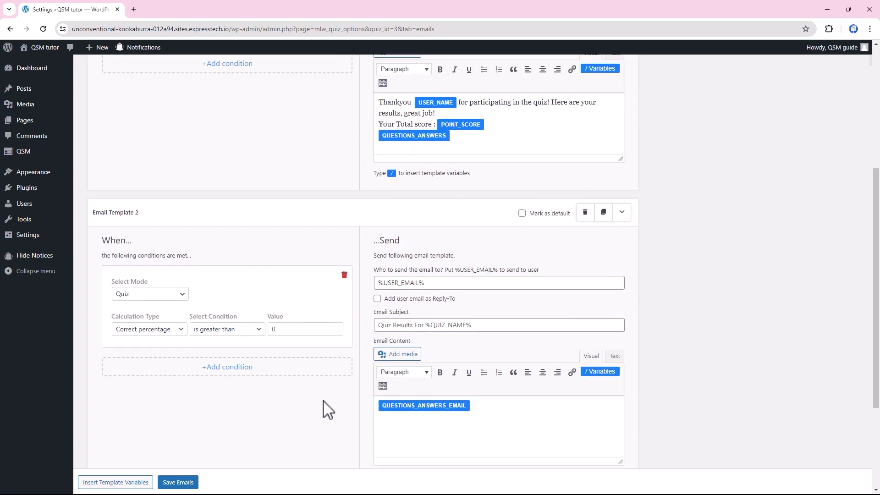
click(585, 213)
click(183, 482)
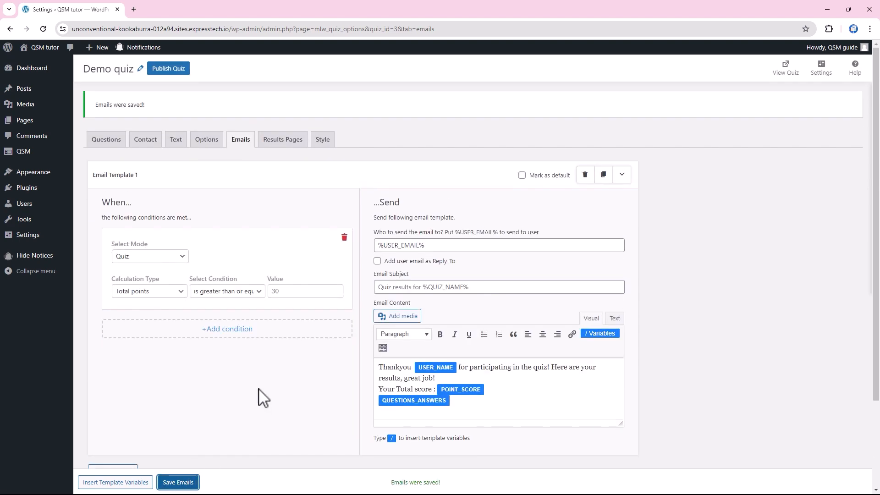
Step: On Results Pages, give Result Page 1 a 'Total points is greater than or equal to 30' condition
click(287, 142)
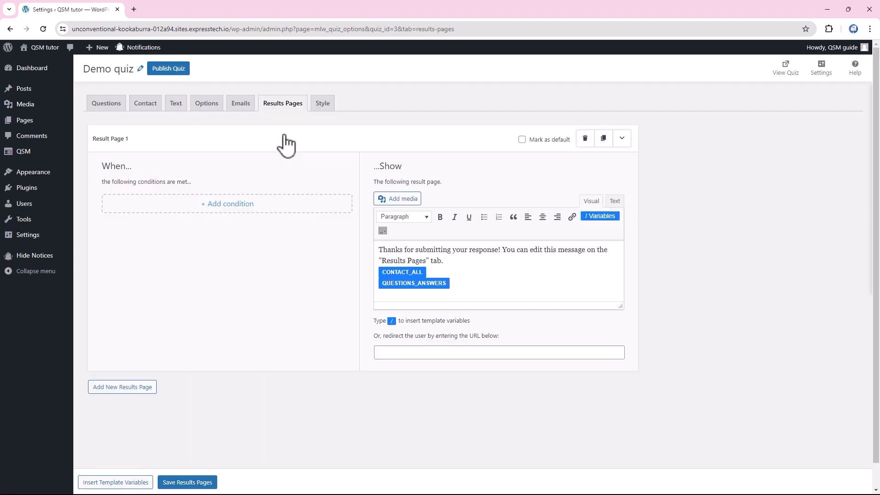
click(246, 207)
click(174, 255)
click(184, 266)
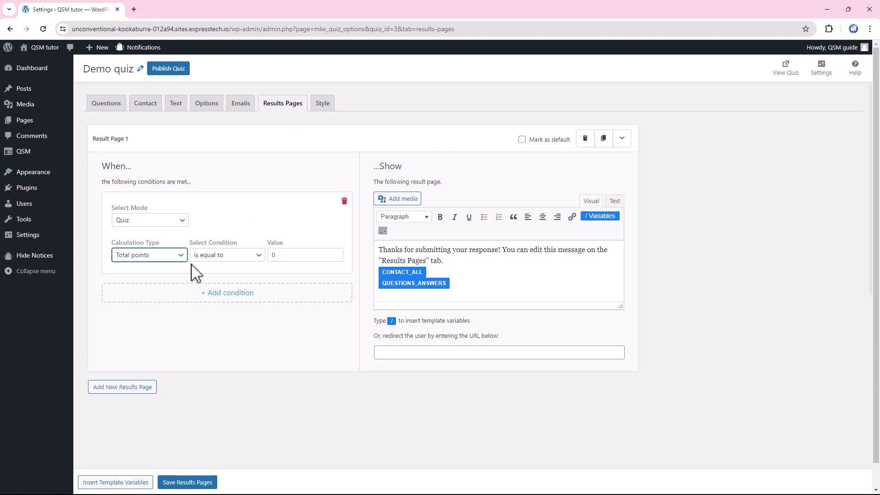
click(227, 255)
click(227, 284)
click(274, 255)
text(30)
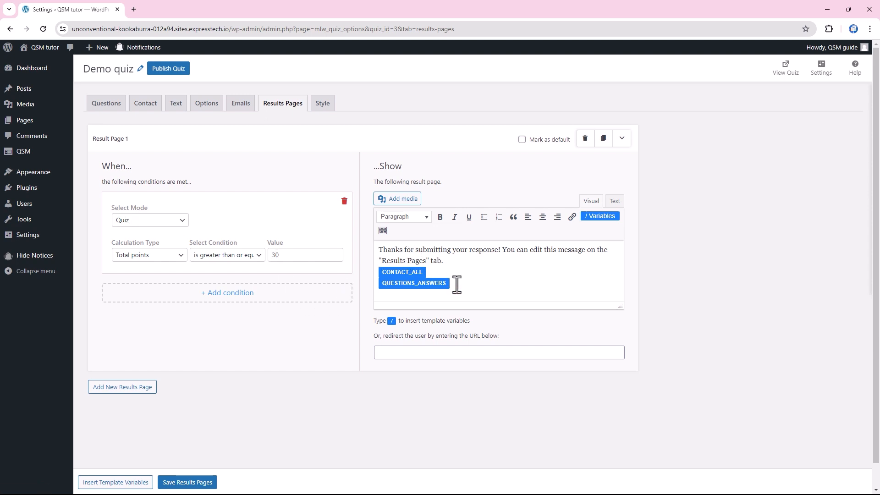
Step: Replace the result message with a thank-you using USER_NAME, POINT_SCORE and QUESTIONS_ANSWERS, and save
drag(457, 284, 388, 249)
key(BackSpace)
text(Thankyou)
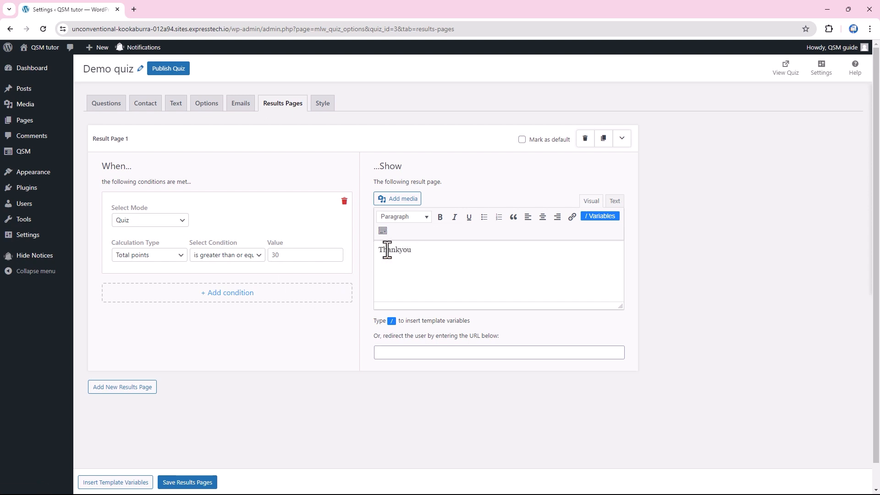
text( /user)
key(Return)
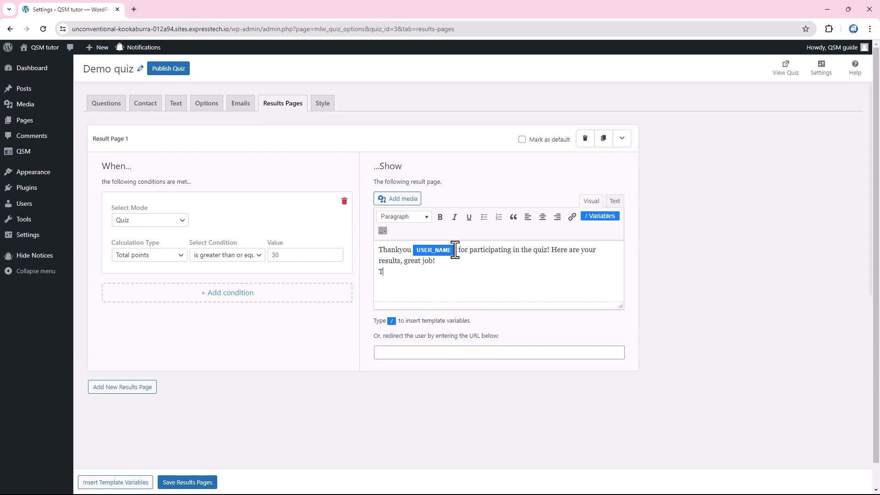
text(/po)
click(406, 326)
key(Return)
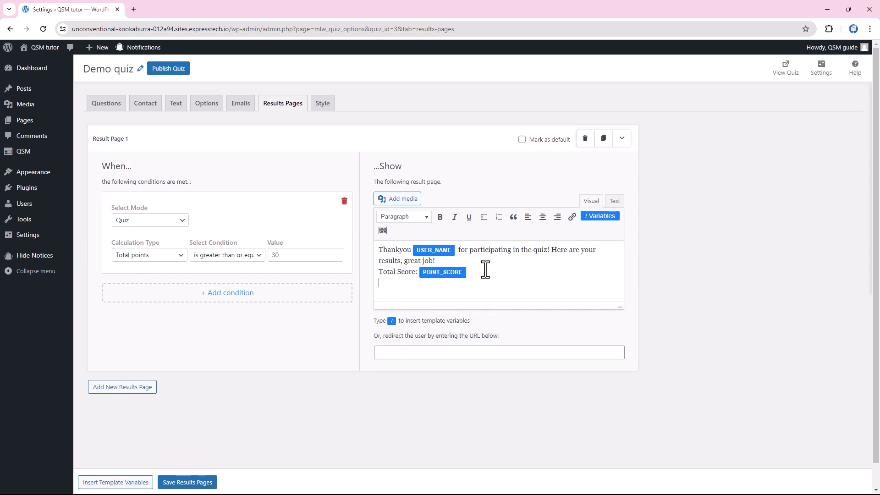
text(/q)
click(423, 359)
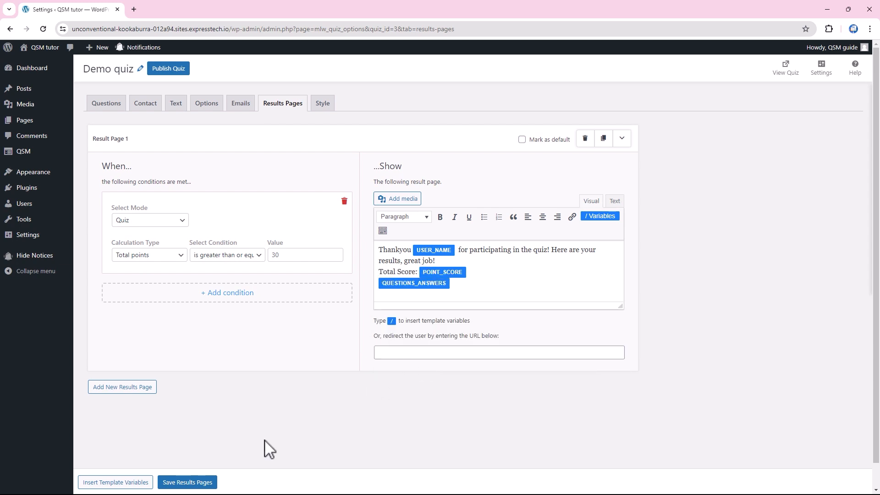
click(192, 483)
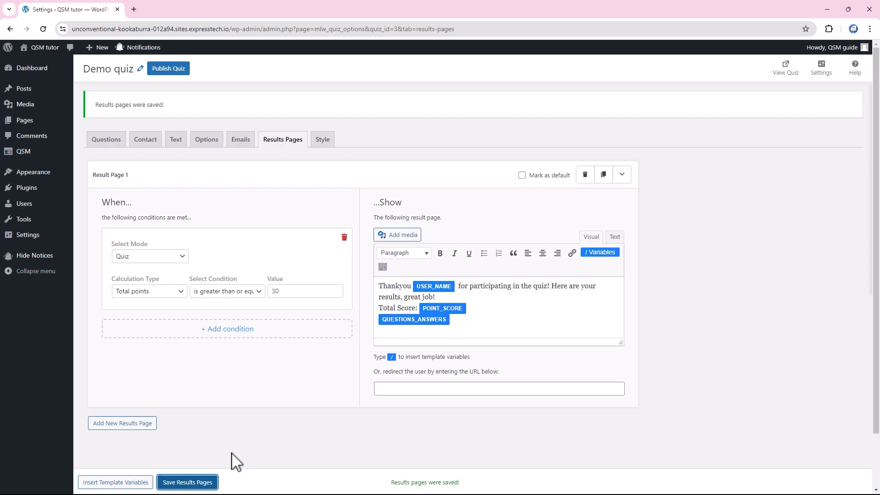
Step: On the Style tab, view the Fortune theme's live preview and close it again
click(322, 143)
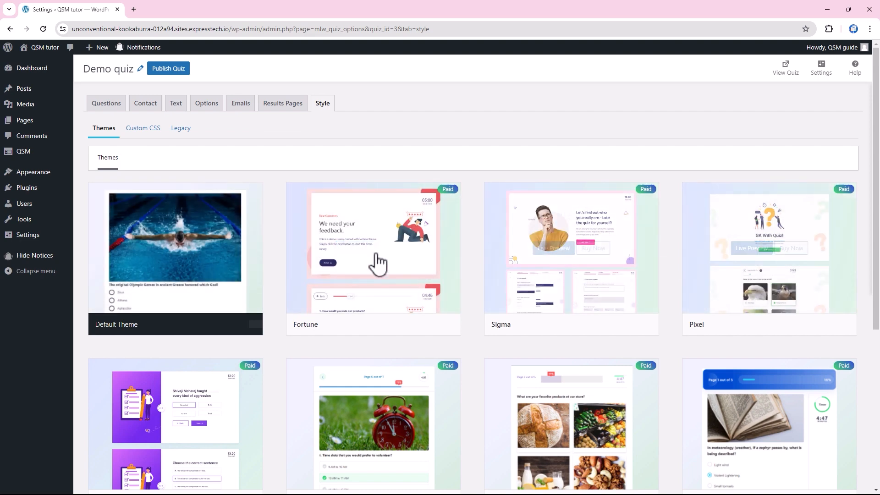
click(356, 251)
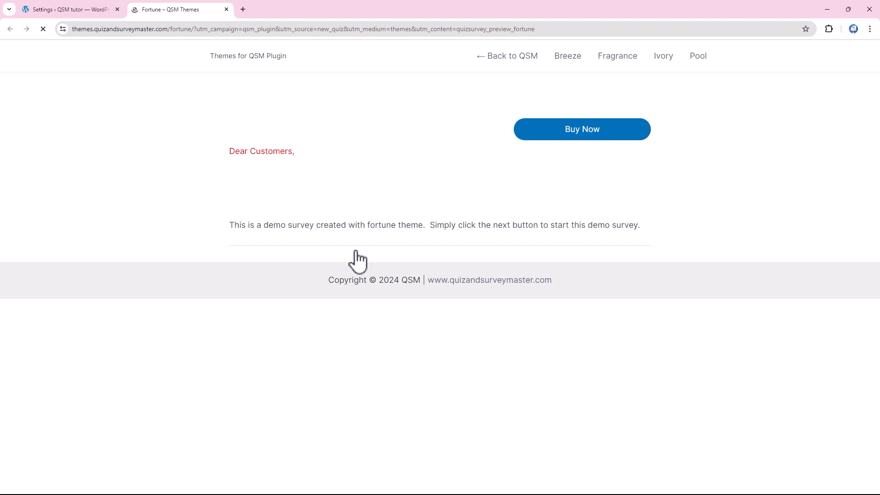
scroll(358, 234, down, 1)
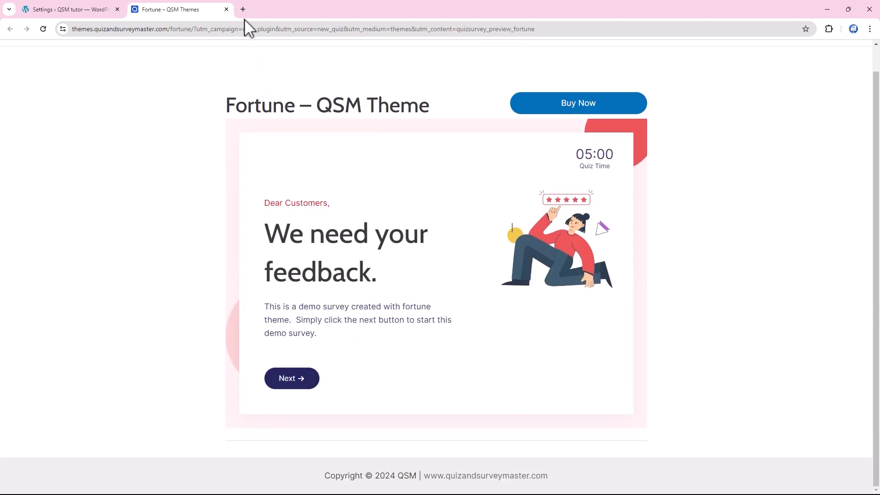
click(226, 10)
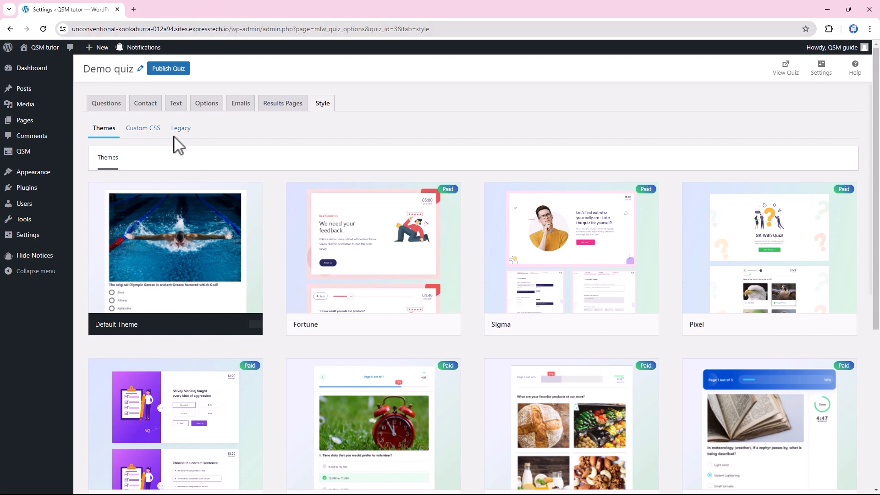
Step: Switch to Custom CSS, preview the quiz on the live site, then publish the Demo quiz
click(140, 130)
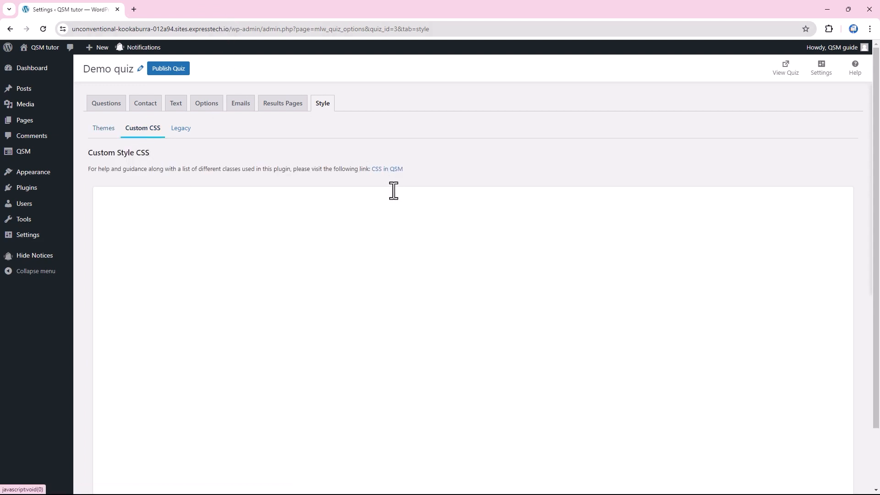
click(785, 69)
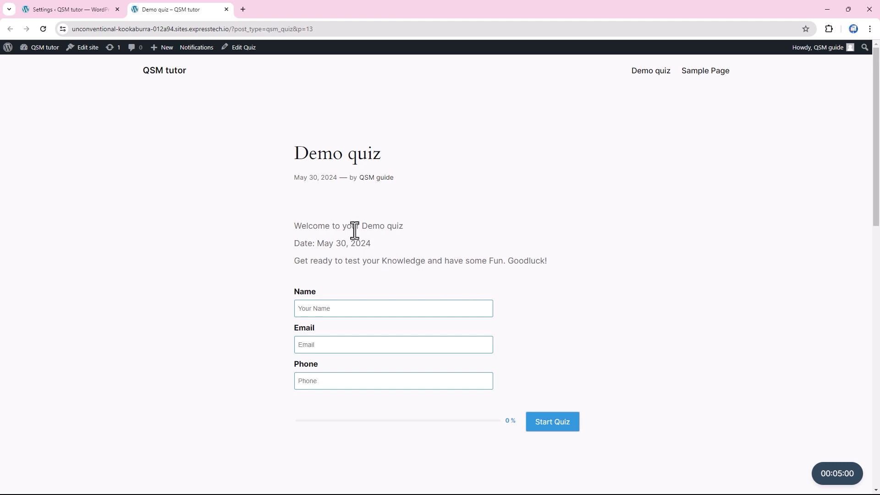
click(226, 9)
click(167, 69)
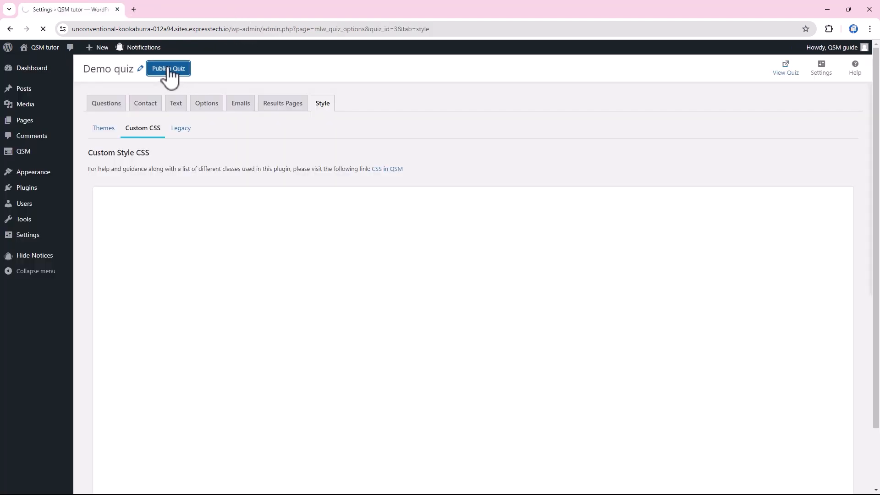
mouse_move(53, 157)
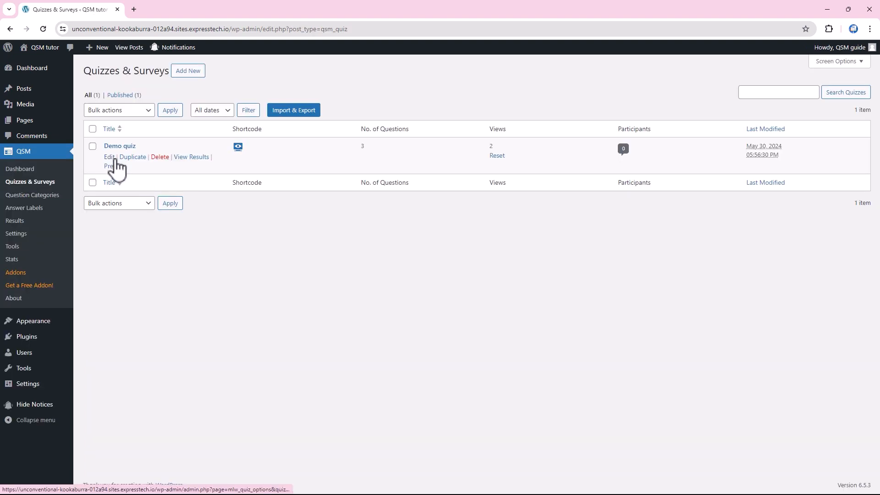
Step: Copy the Demo quiz's embed shortcode
click(238, 147)
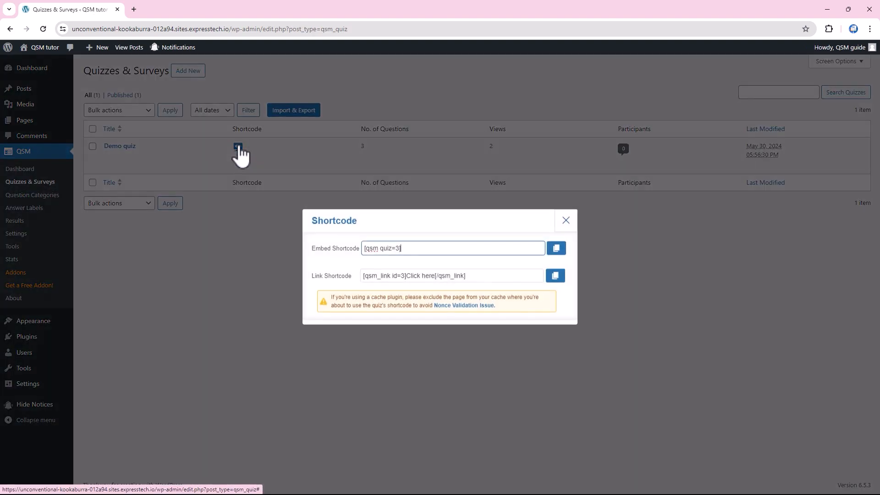
click(559, 249)
click(565, 220)
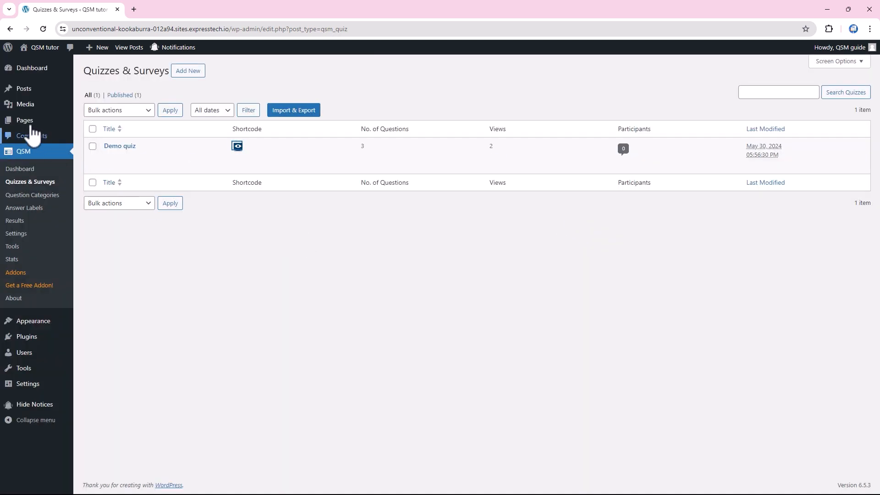
Step: Create a page titled 'Demo quiz' with a Shortcode block, publish it and view it
mouse_move(26, 124)
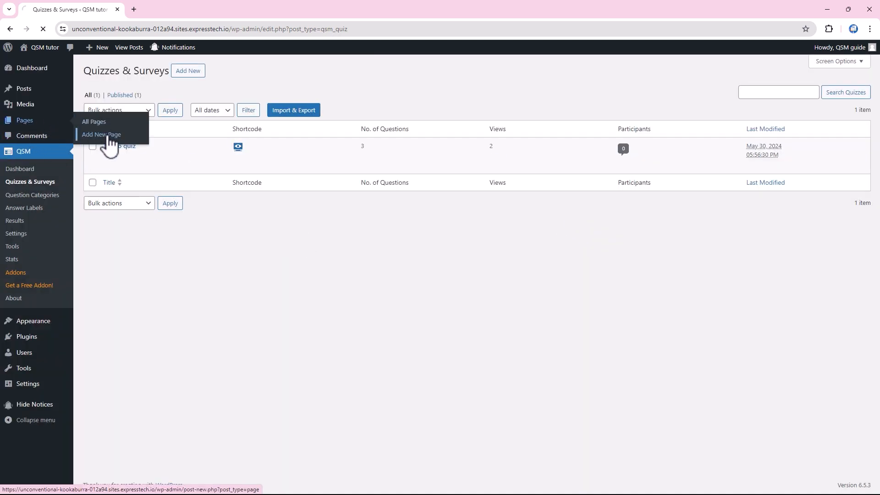
text(Demo quiz)
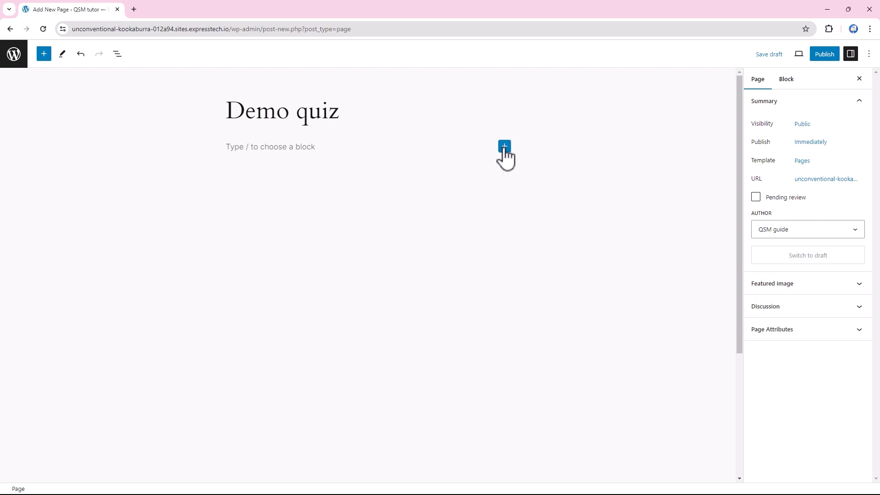
click(504, 147)
text(short)
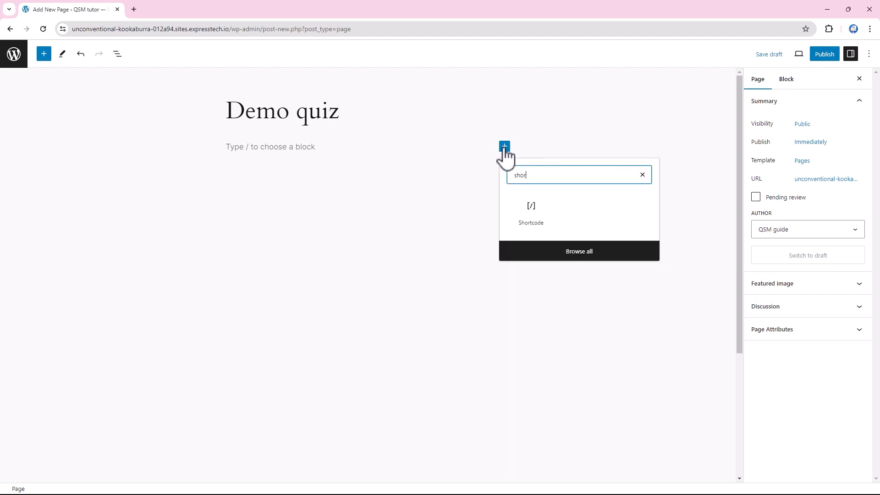
click(532, 213)
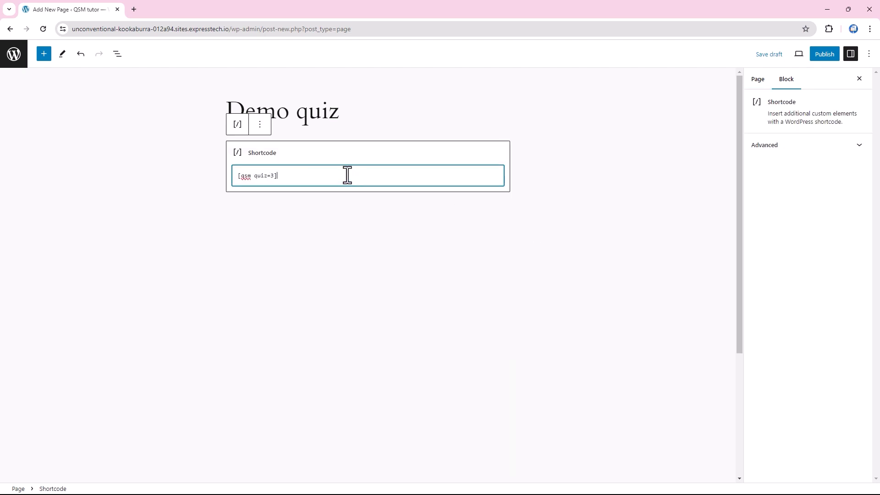
click(825, 54)
click(785, 55)
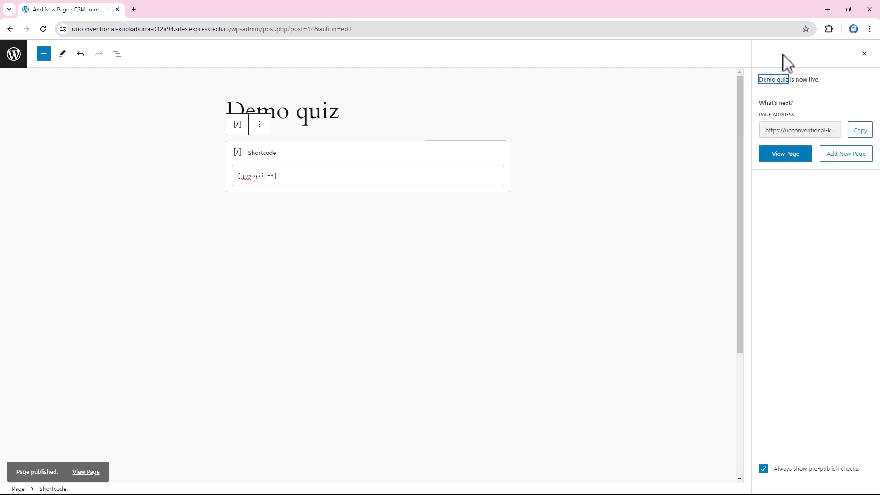
click(784, 158)
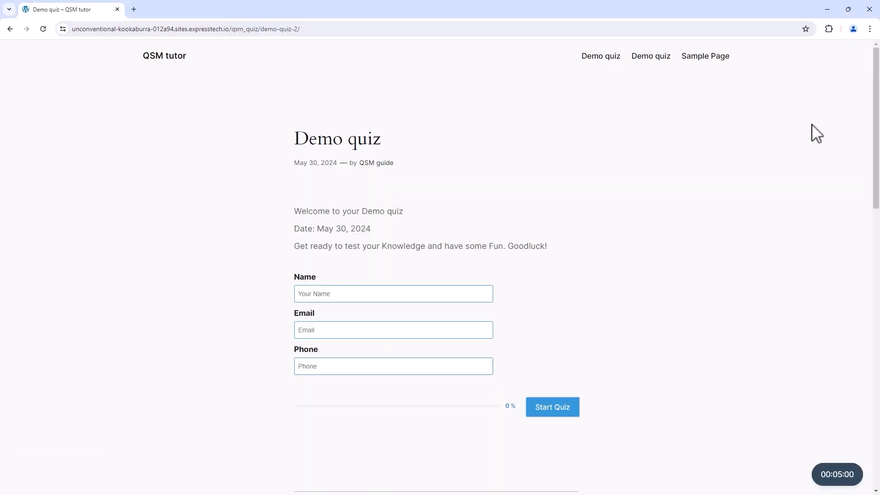
Step: Fill in the participant's name, e-mail and phone number, and start the quiz
click(318, 294)
click(314, 329)
click(318, 367)
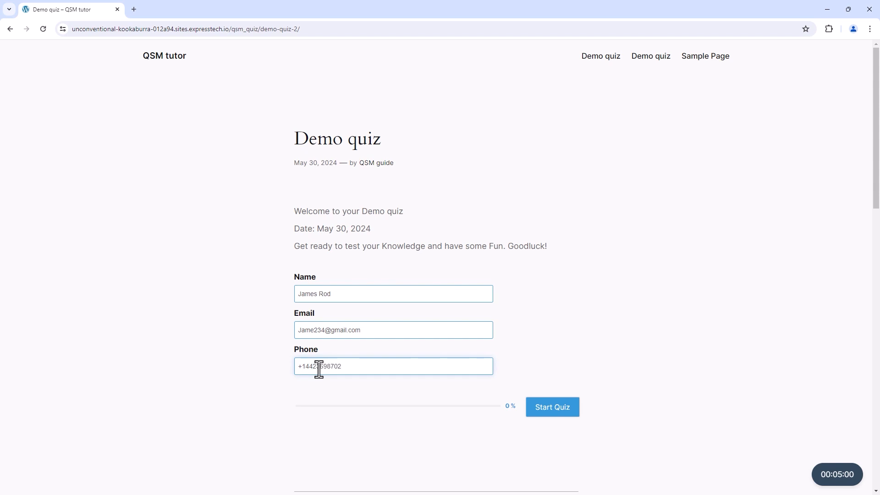
click(552, 407)
Step: Answer Paris, Earth and Mercury, and 'Red', then submit and review the results
click(299, 166)
click(545, 218)
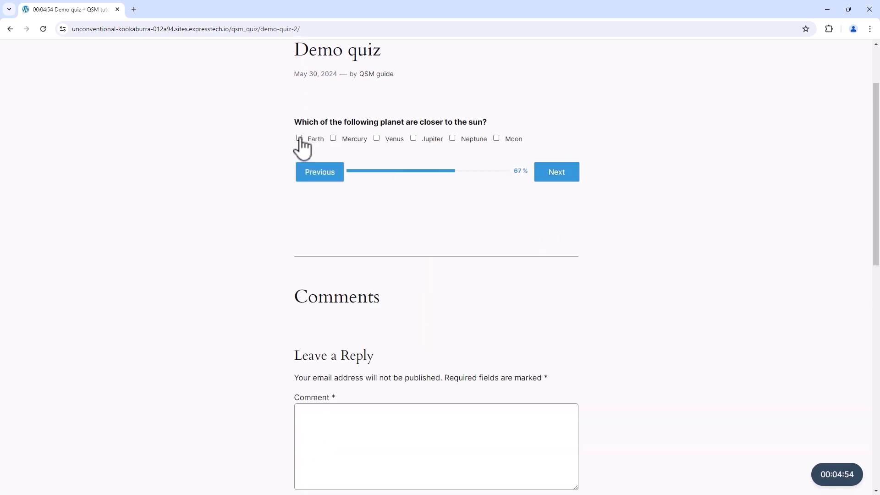
click(299, 138)
click(333, 138)
click(556, 172)
text(Red)
click(557, 196)
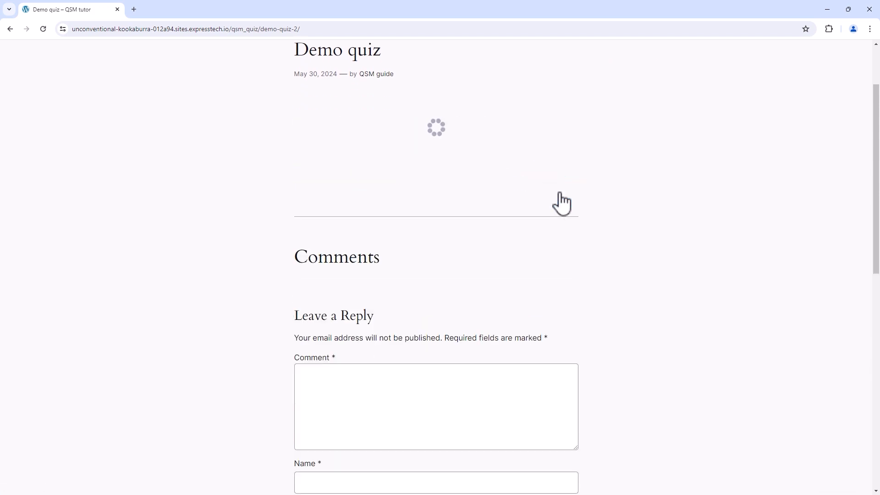
scroll(346, 205, down, 3)
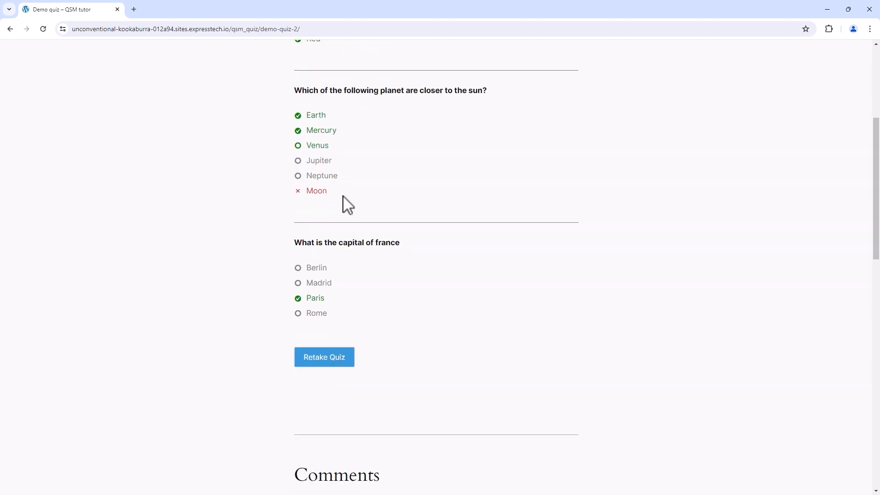
scroll(417, 356, up, 4)
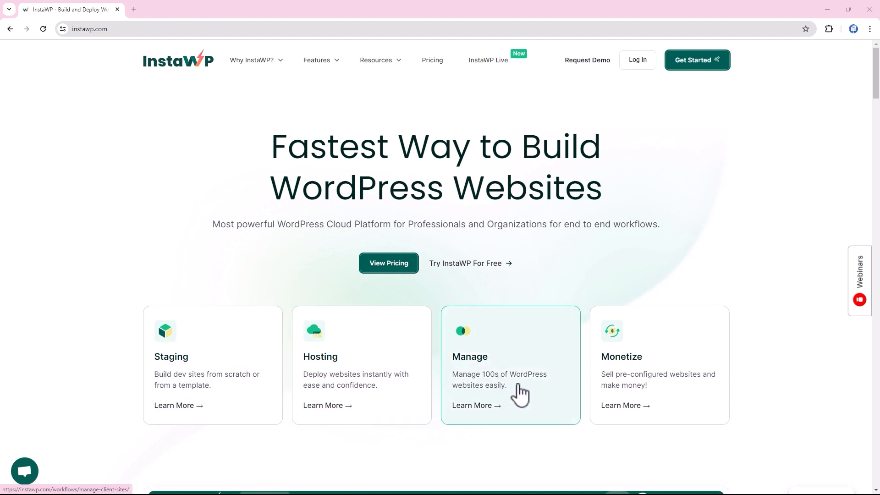
scroll(641, 367, down, 7)
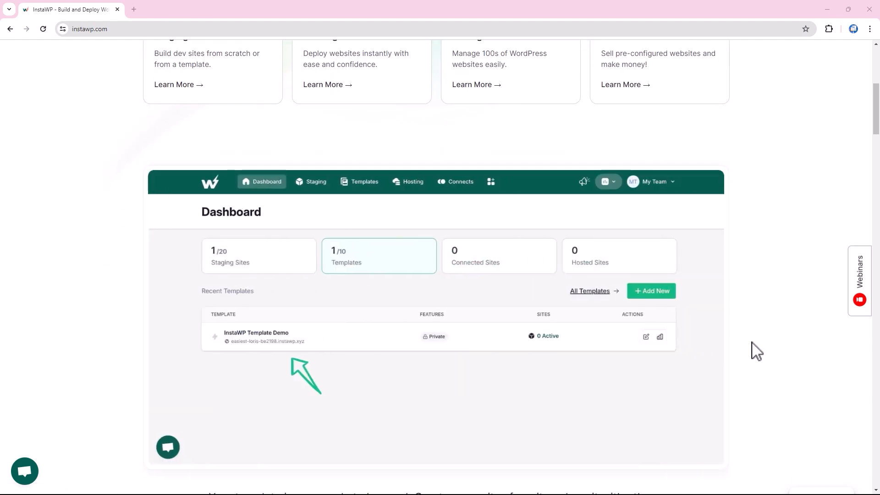
scroll(756, 350, up, 7)
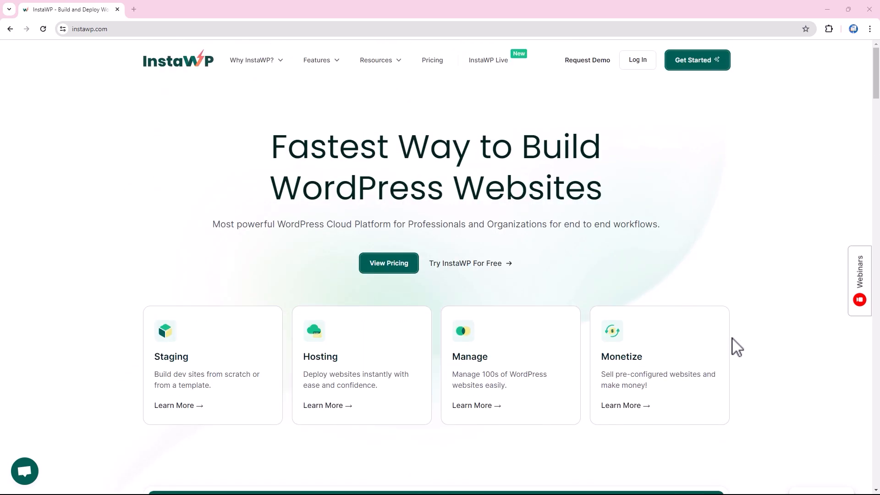